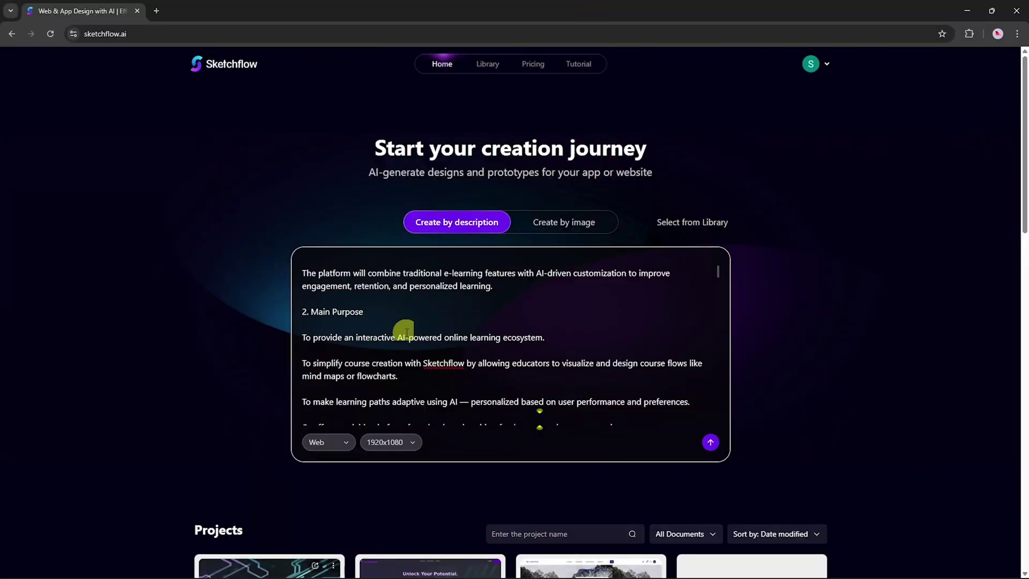
Browse the existing workflow's Forgot Password and Student Dashboard pages and pan to the lower page nodes.
scroll(406, 331, "down", 2)
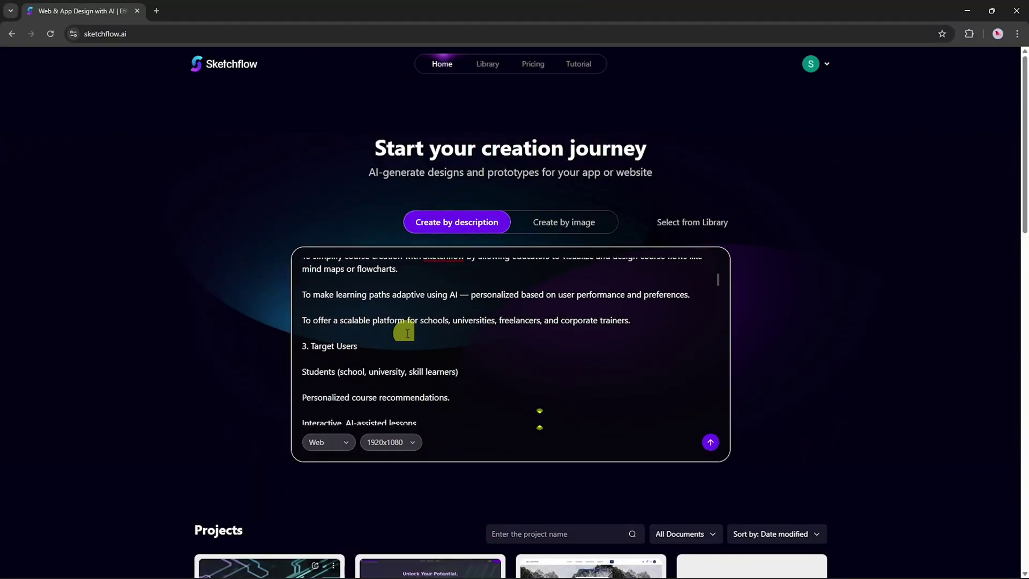
scroll(464, 363, "down", 2)
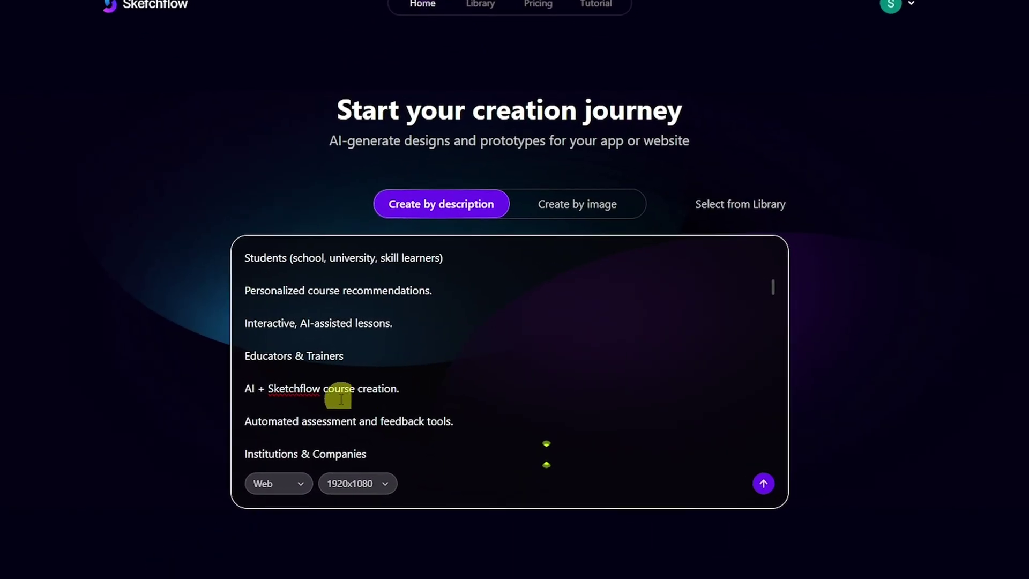
scroll(307, 377, "down", 3)
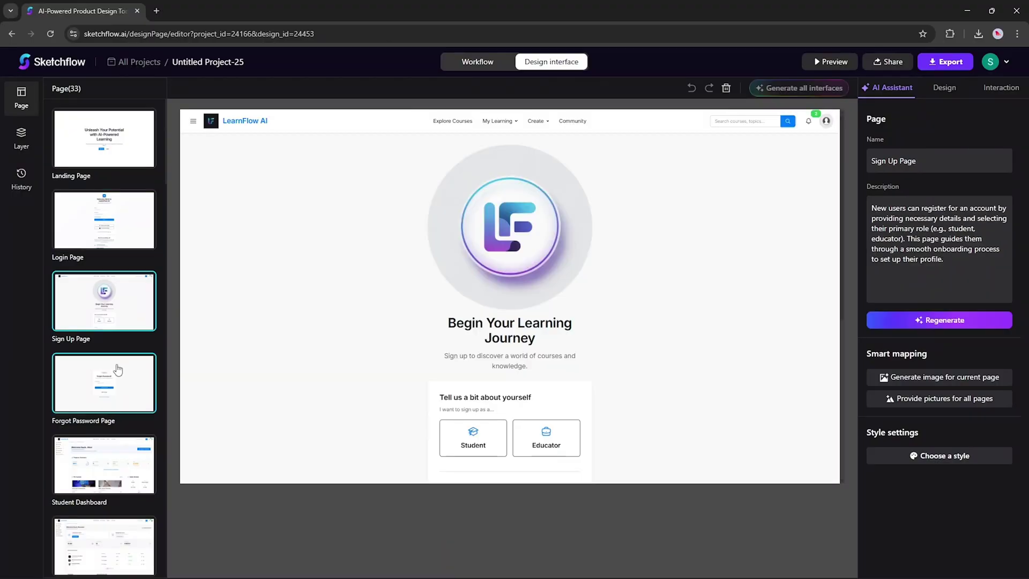
left_click(104, 383)
left_click(118, 445)
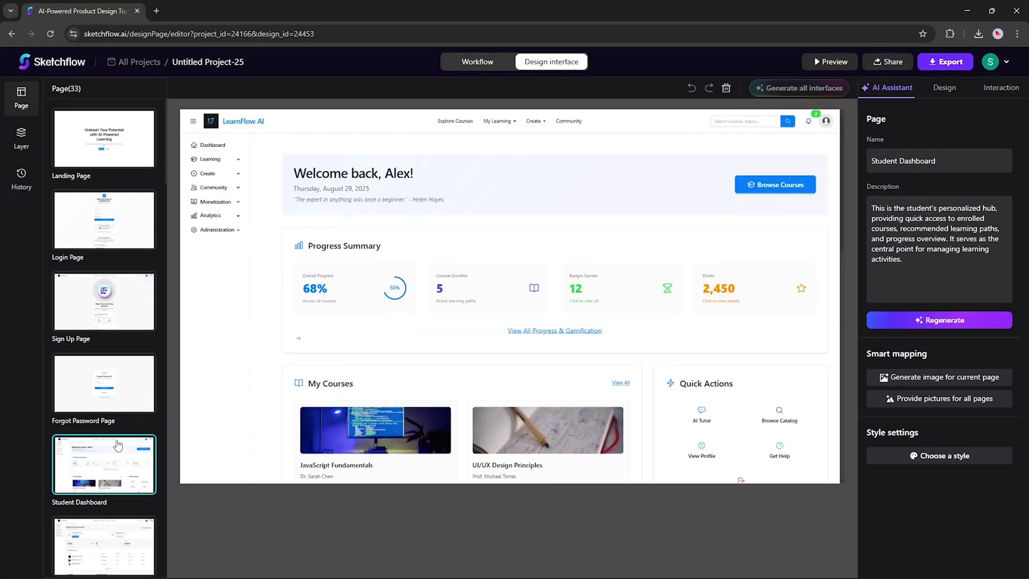
scroll(117, 439, "down", 2)
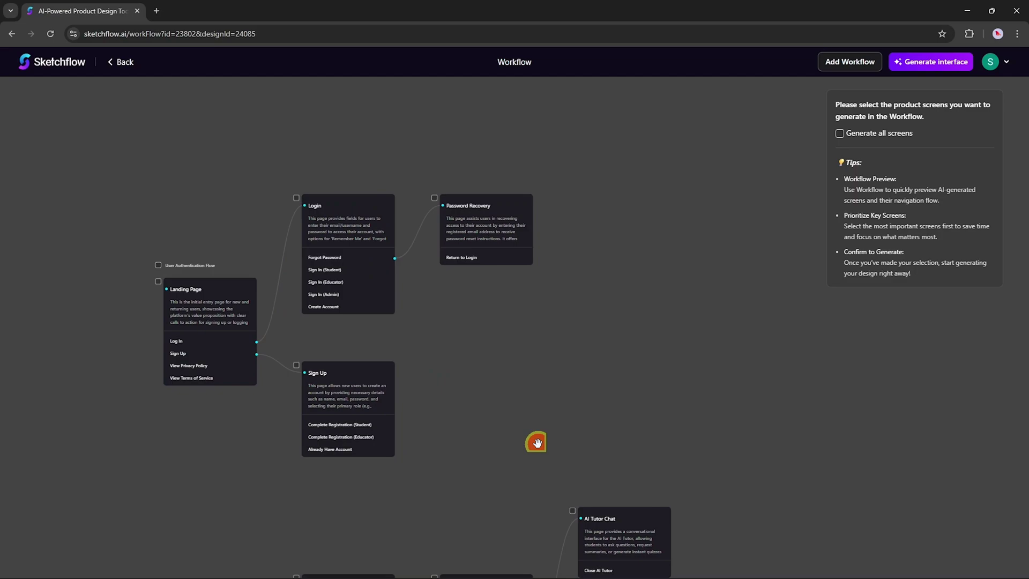
left_click_drag(537, 442, 517, 225)
left_click_drag(512, 528, 507, 223)
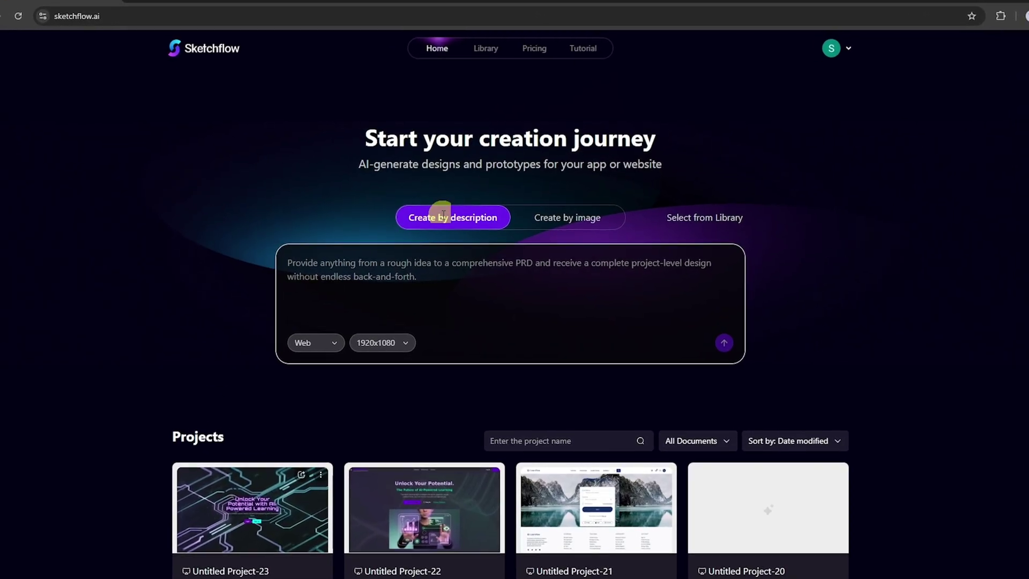
Paste the learning-platform requirements document and set the design to Web at 1920x1080.
left_click(360, 268)
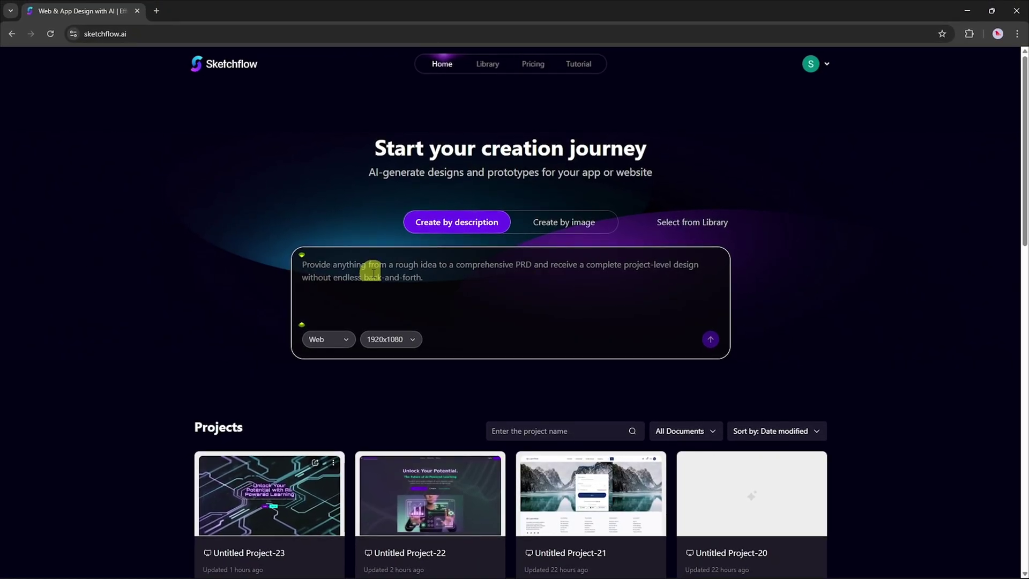
key("ctrl+v")
scroll(370, 300, "down", 4)
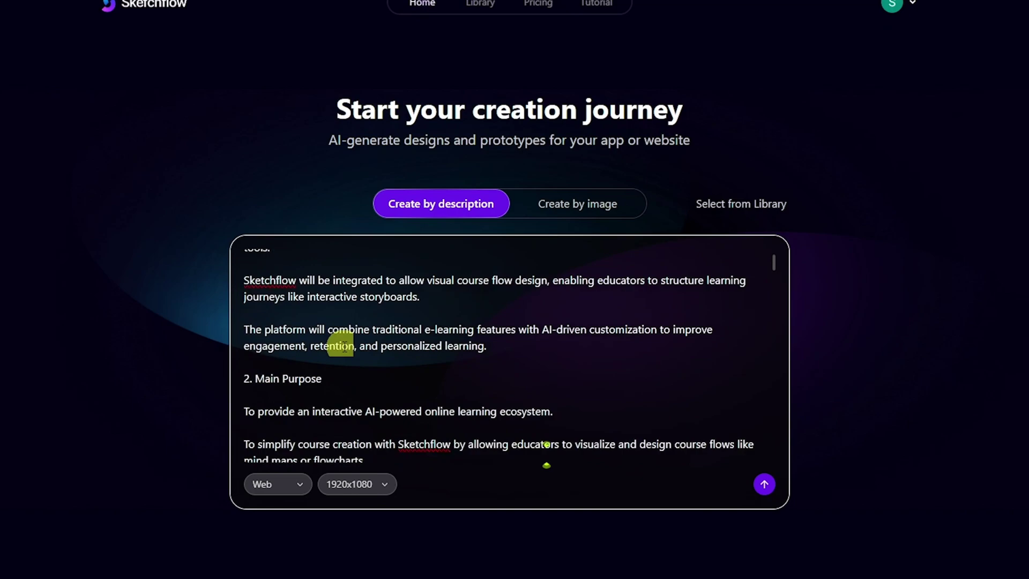
scroll(367, 344, "down", 3)
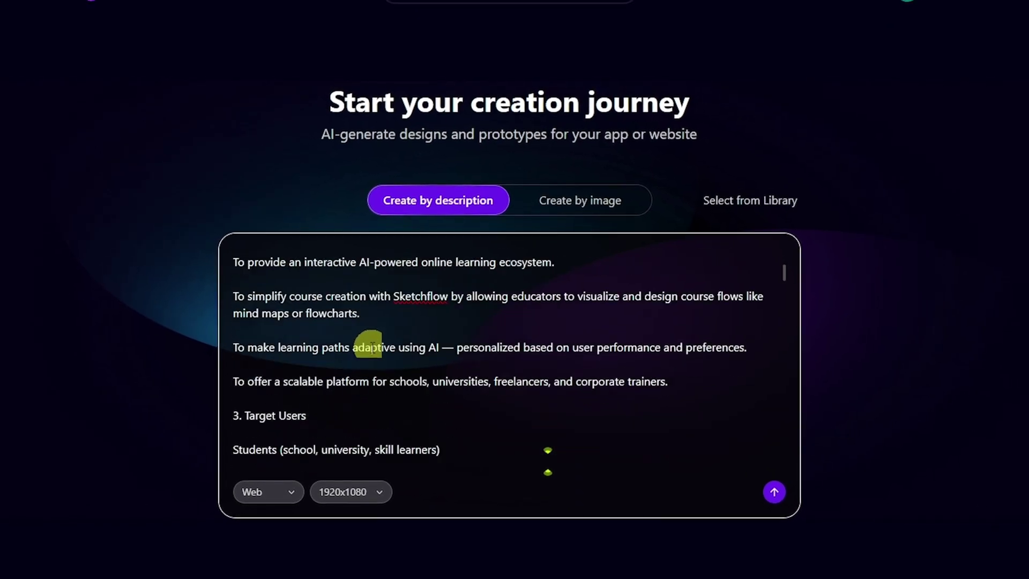
scroll(444, 380, "down", 3)
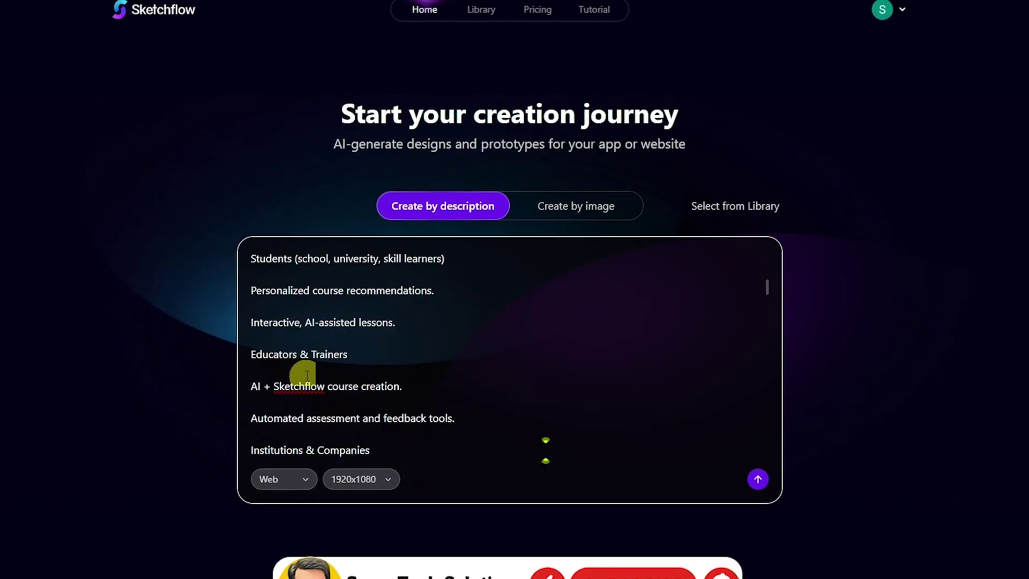
scroll(312, 373, "down", 8)
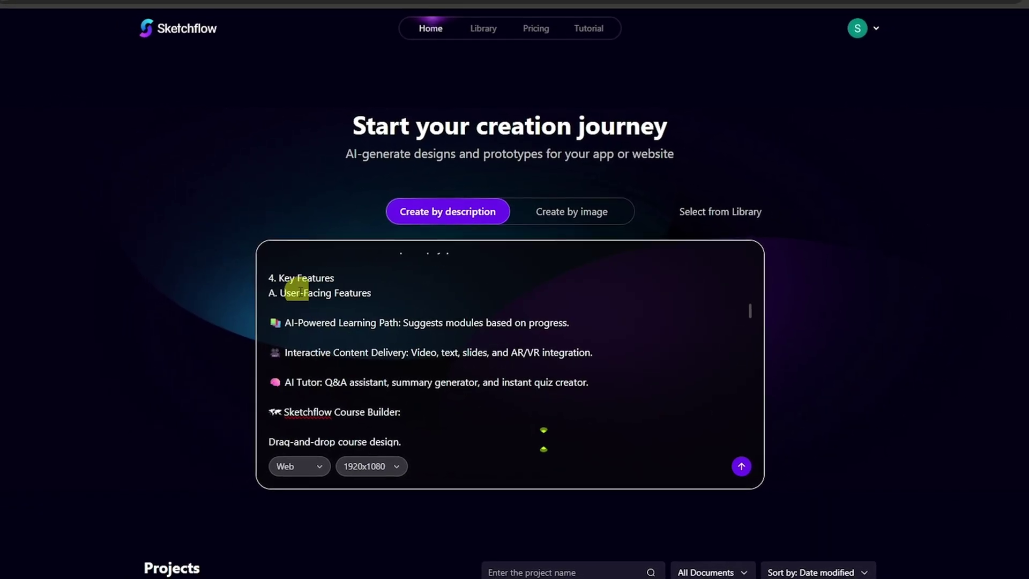
scroll(437, 282, "down", 10)
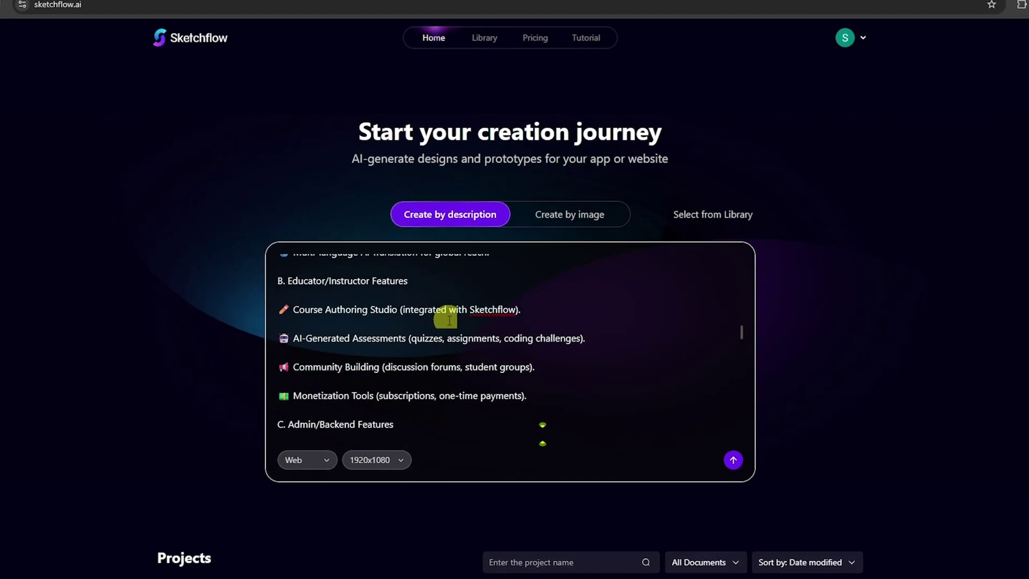
scroll(453, 326, "down", 10)
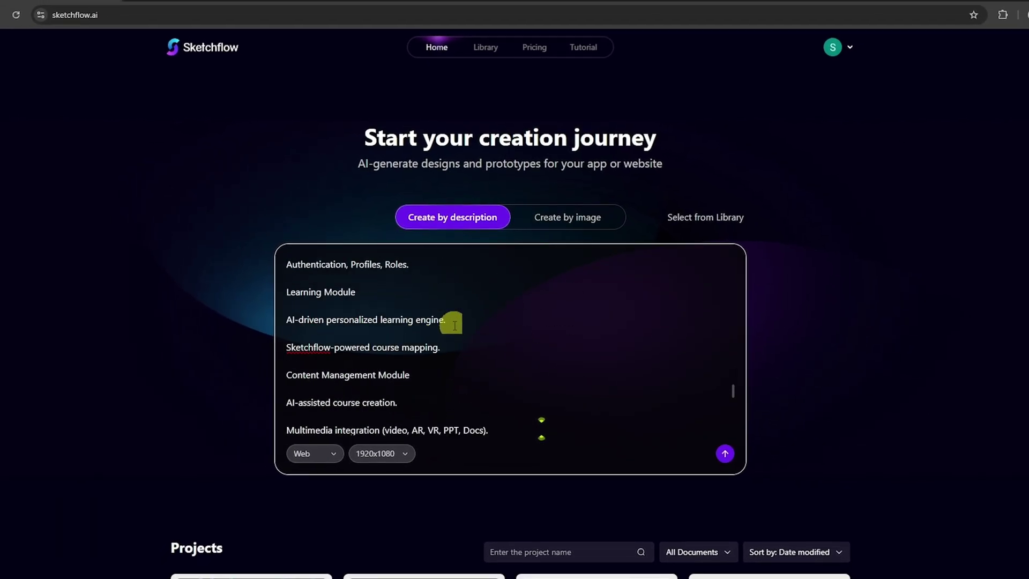
scroll(455, 324, "down", 15)
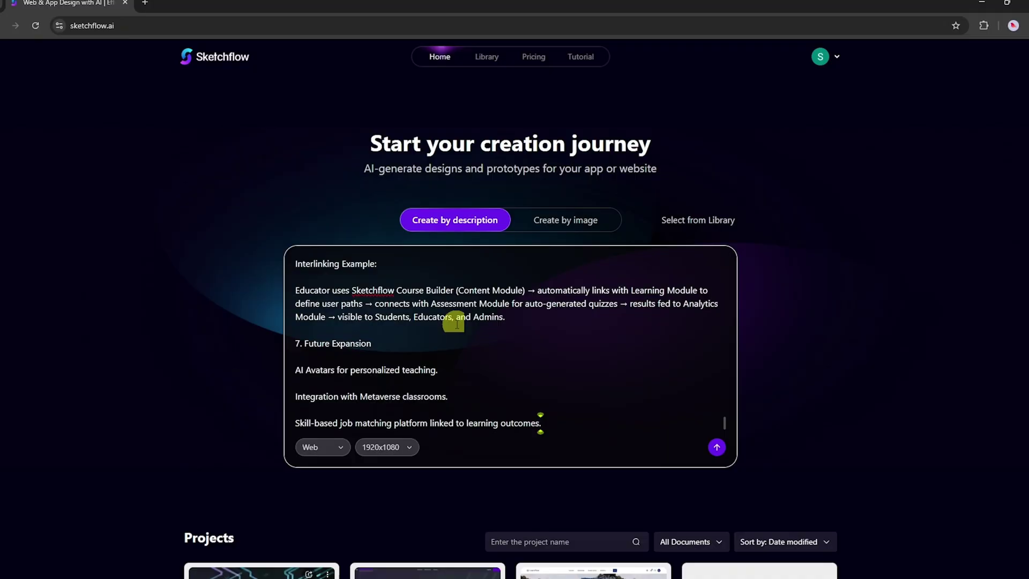
left_click(338, 447)
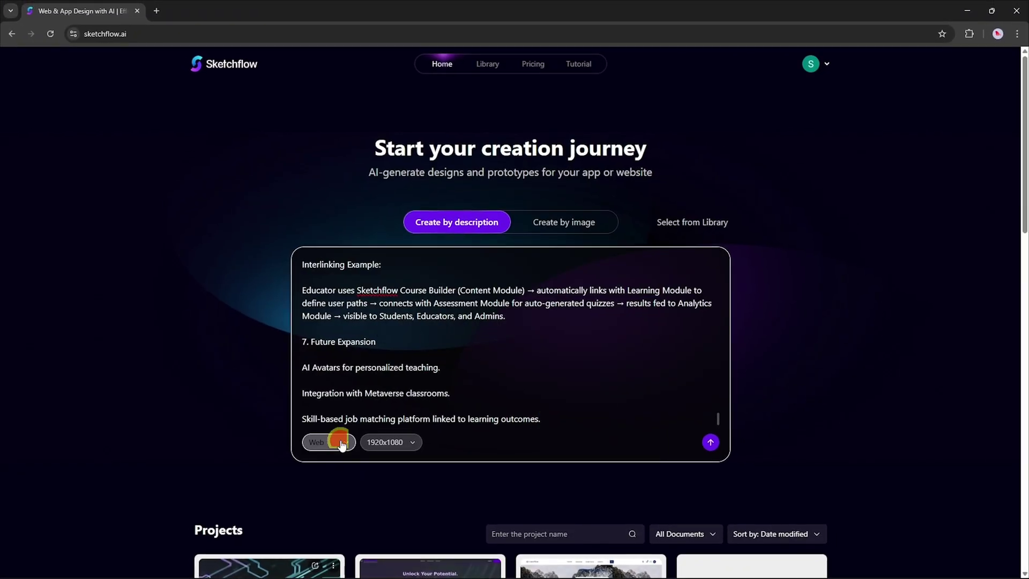
left_click(388, 444)
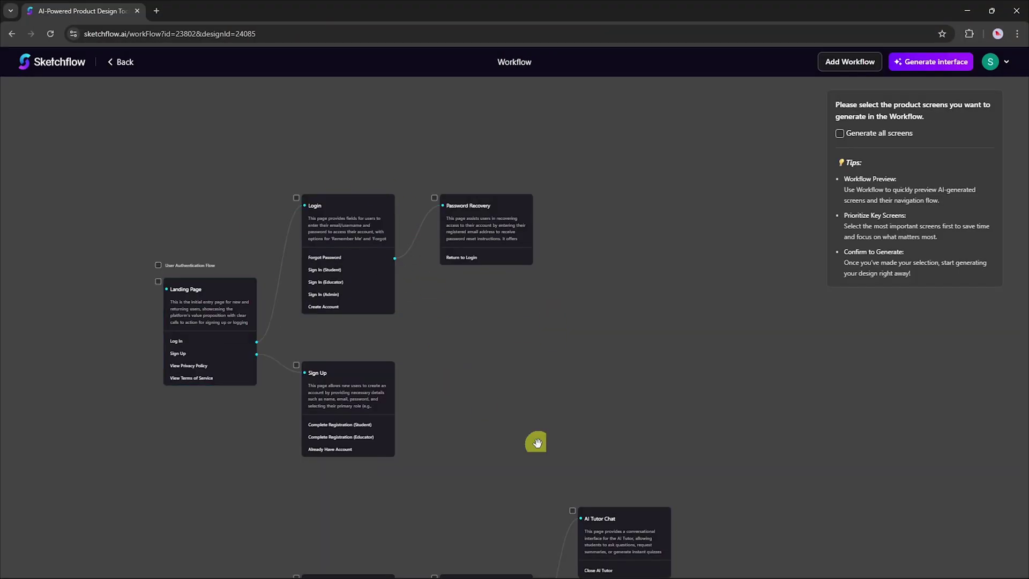
Delete the Introduction page and link Certificate Verification to Privacy Policy to Terms of Service.
scroll(513, 523, "down", 4)
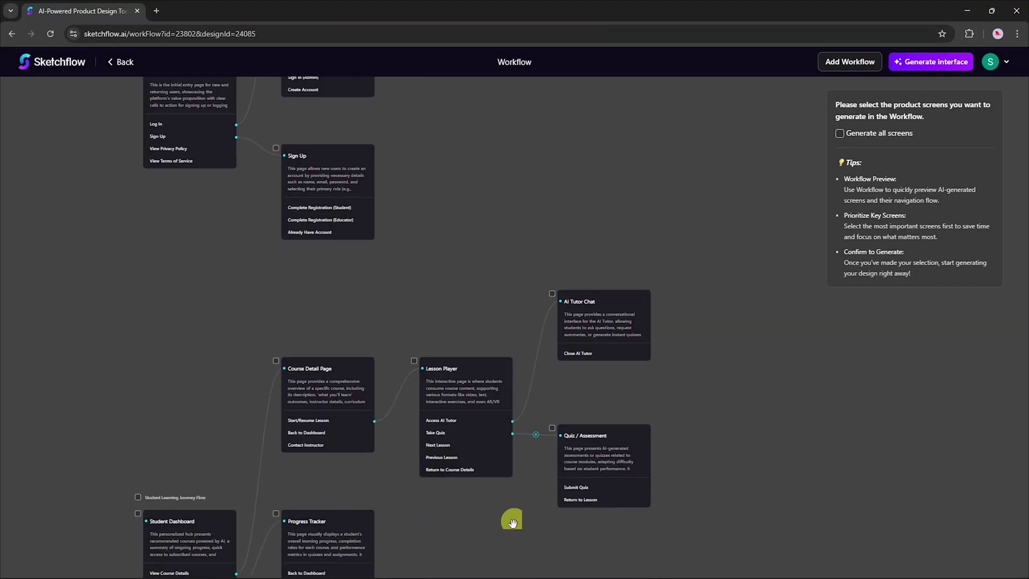
scroll(513, 522, "down", 9)
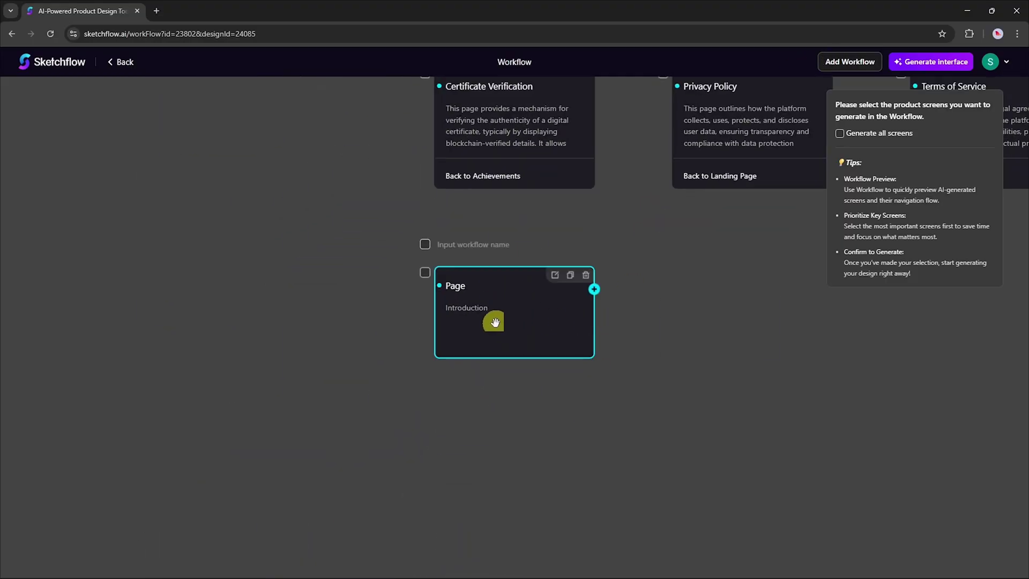
left_click(586, 275)
left_click_drag(510, 216, 514, 206)
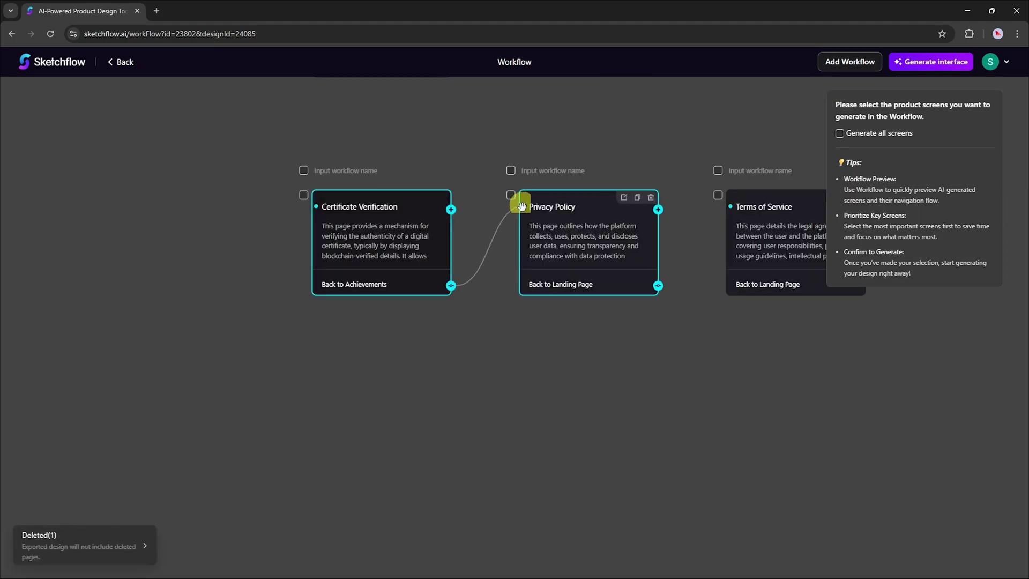
left_click(605, 259)
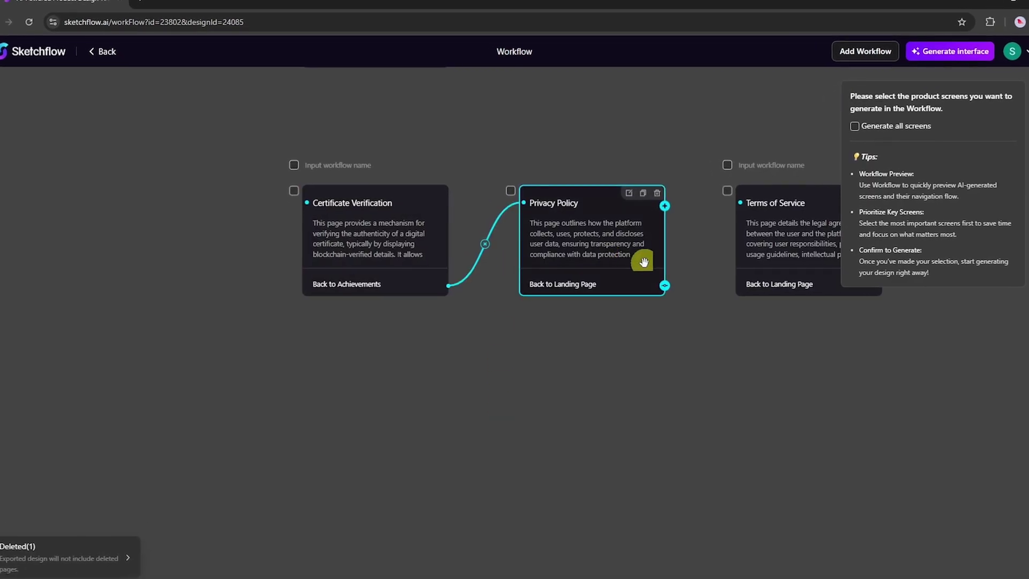
left_click_drag(664, 285, 737, 204)
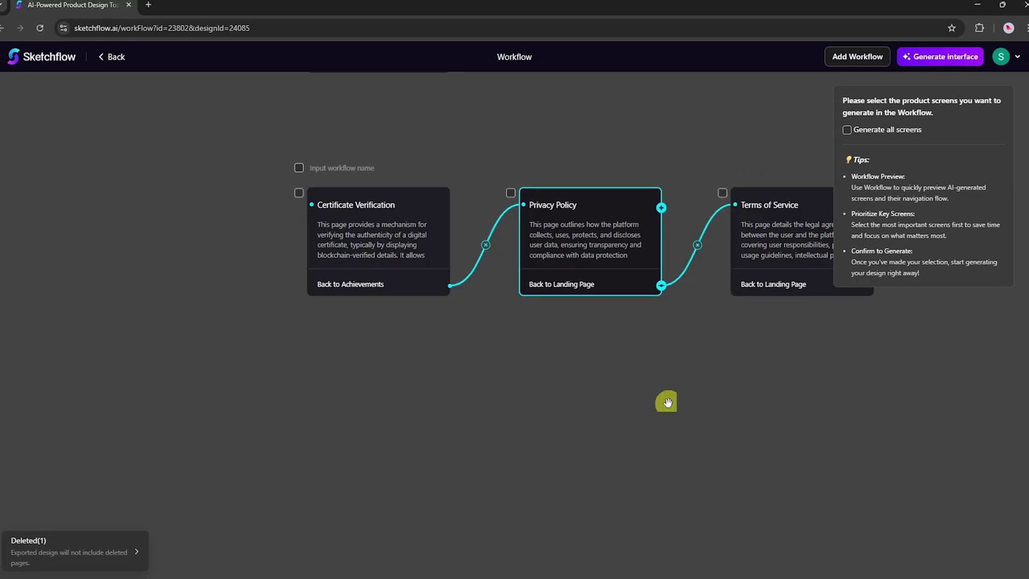
left_click(666, 402)
Mark the Admin Platform Management flow and Admin/Institution Dashboard screens for generation.
scroll(666, 401, "down", 5)
left_click(263, 266)
left_click(311, 384)
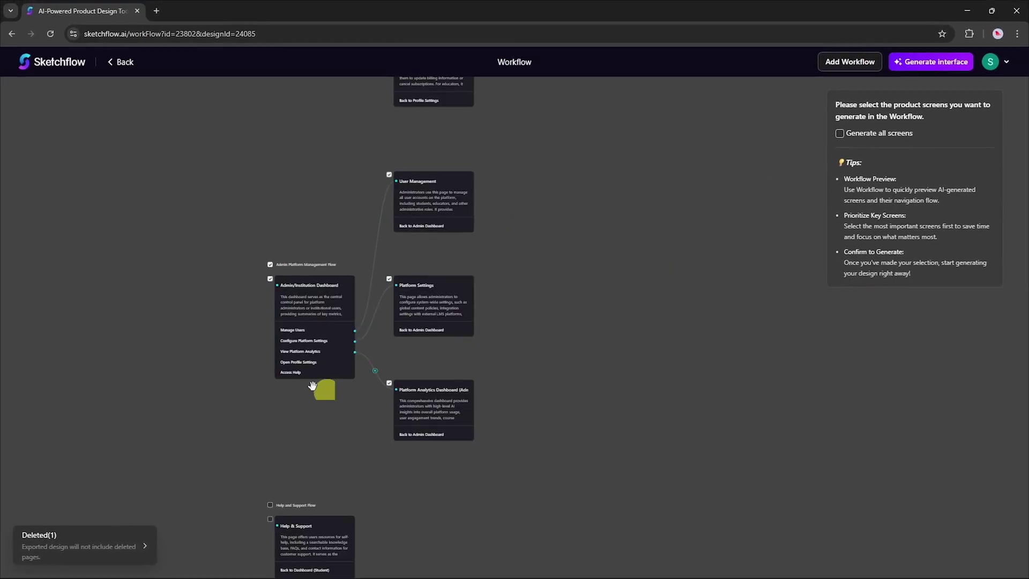
scroll(539, 274, "down", 3)
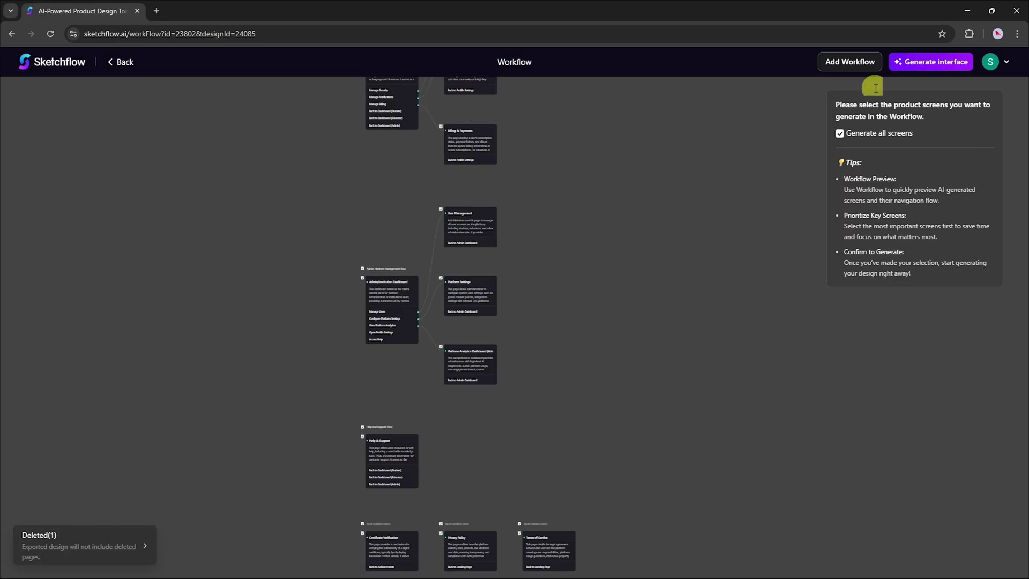
Compare the style presets and generate the interface pages in the Minimalism style.
left_click(926, 62)
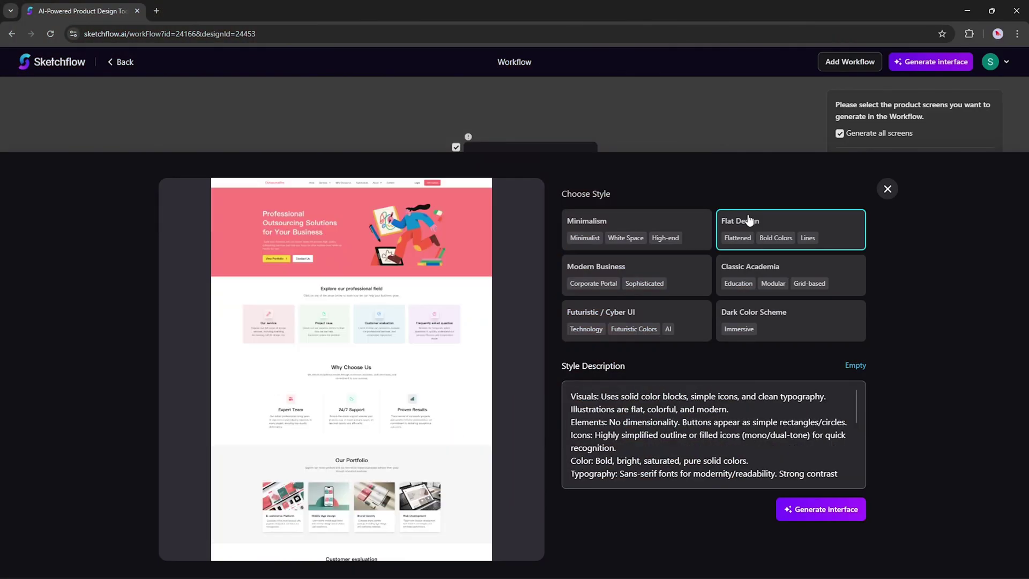
left_click(696, 266)
left_click(753, 266)
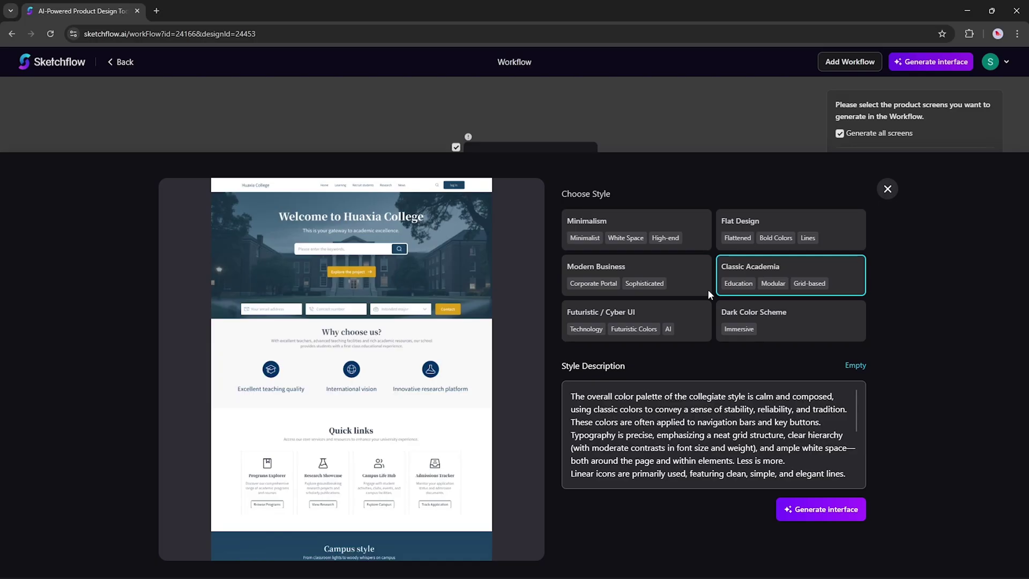
left_click(689, 307)
left_click(758, 312)
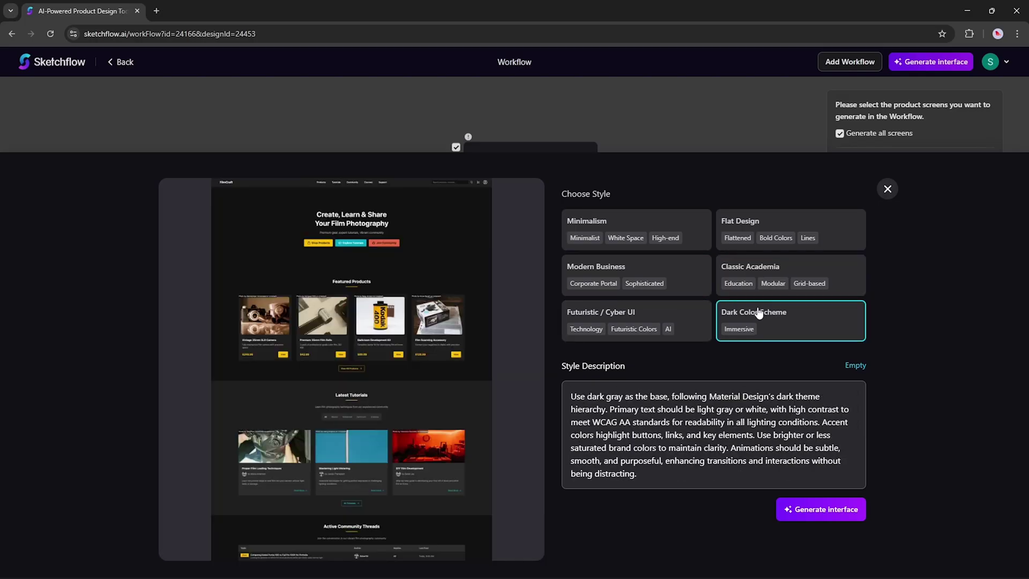
left_click(617, 225)
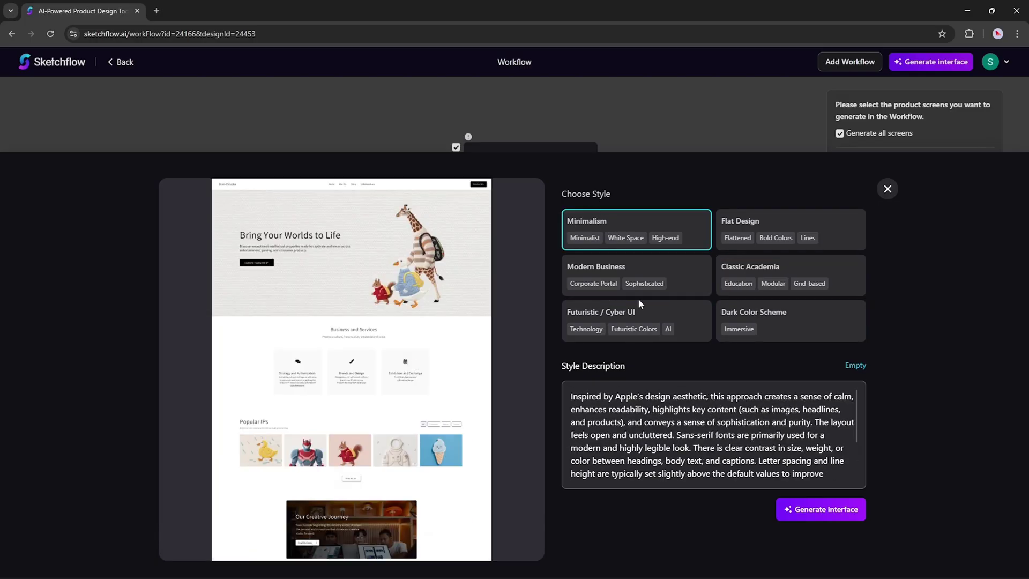
left_click(824, 509)
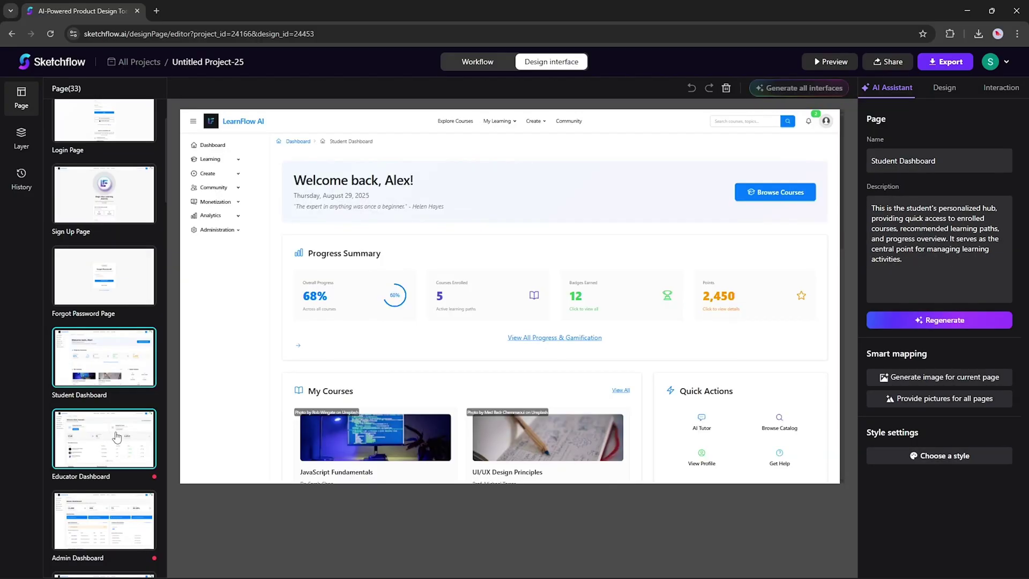
Look through the Educator Dashboard, Admin Dashboard, Course Catalog and Course Detail pages.
left_click(117, 437)
left_click(114, 439)
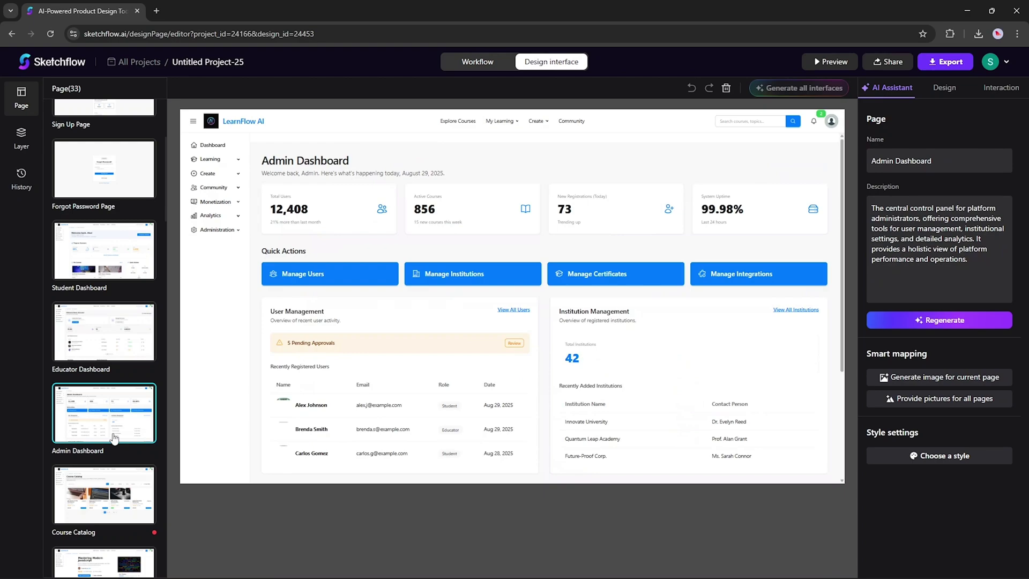
left_click(107, 504)
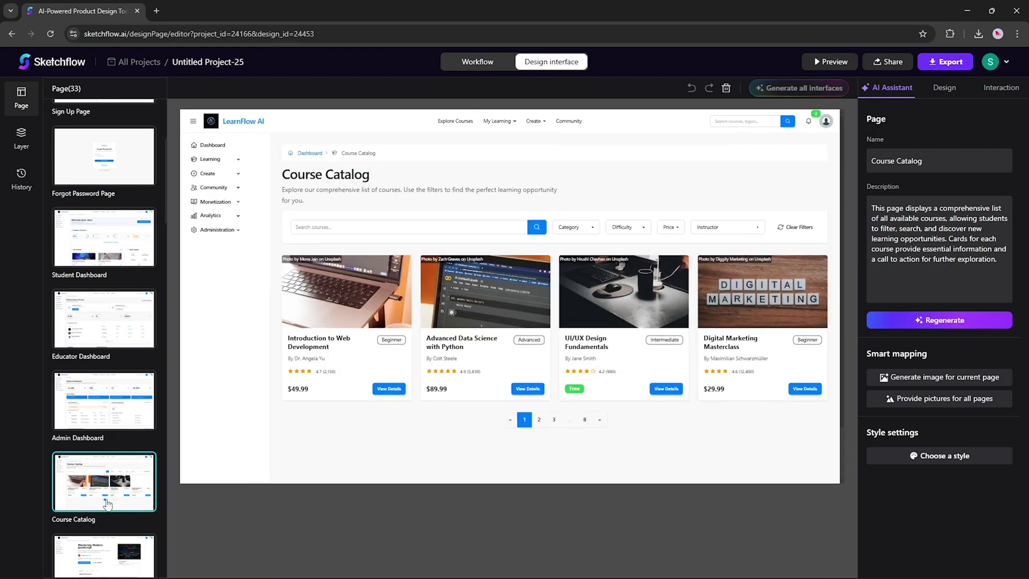
left_click(108, 511)
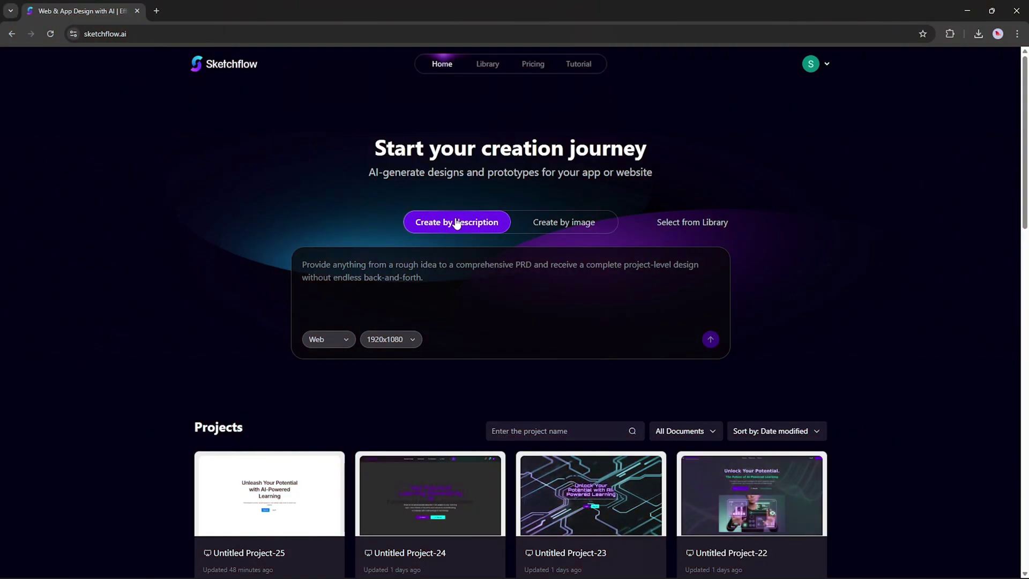
Upload a reference learning-site screenshot via Create by image, submit it, and review the generated page.
left_click(564, 230)
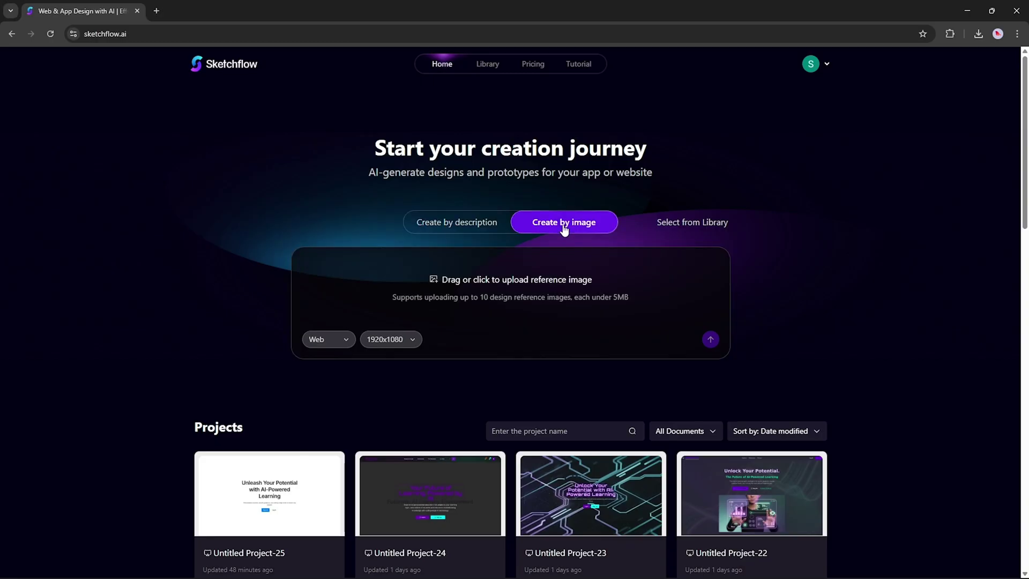
left_click(506, 295)
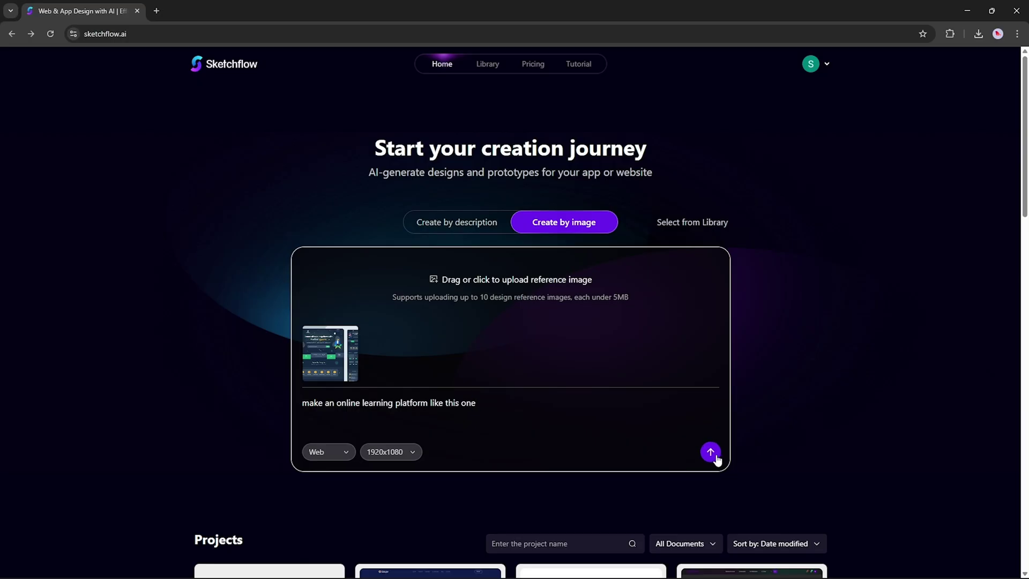
left_click(712, 453)
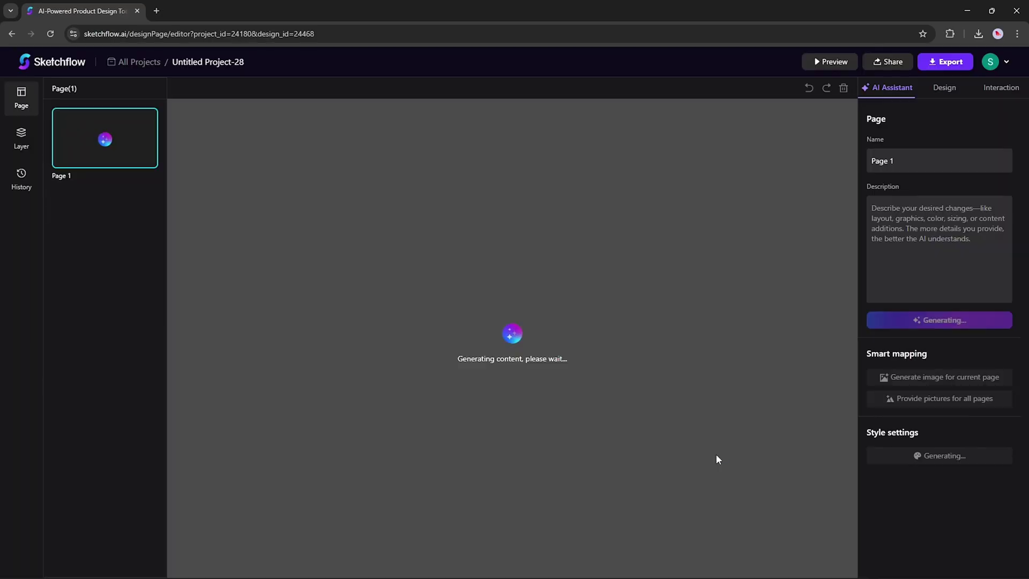
scroll(333, 206, "down", 8)
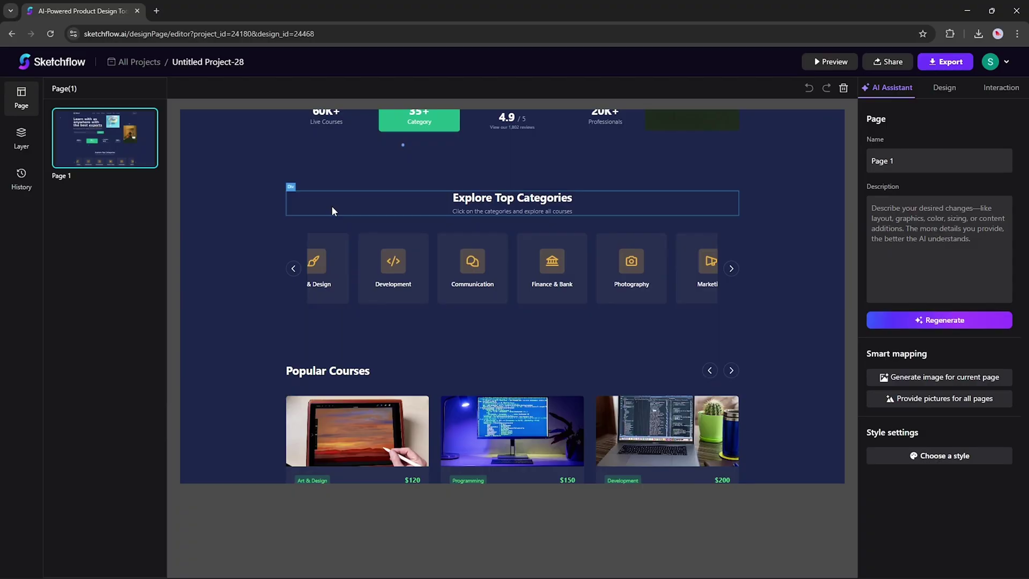
scroll(341, 267, "down", 7)
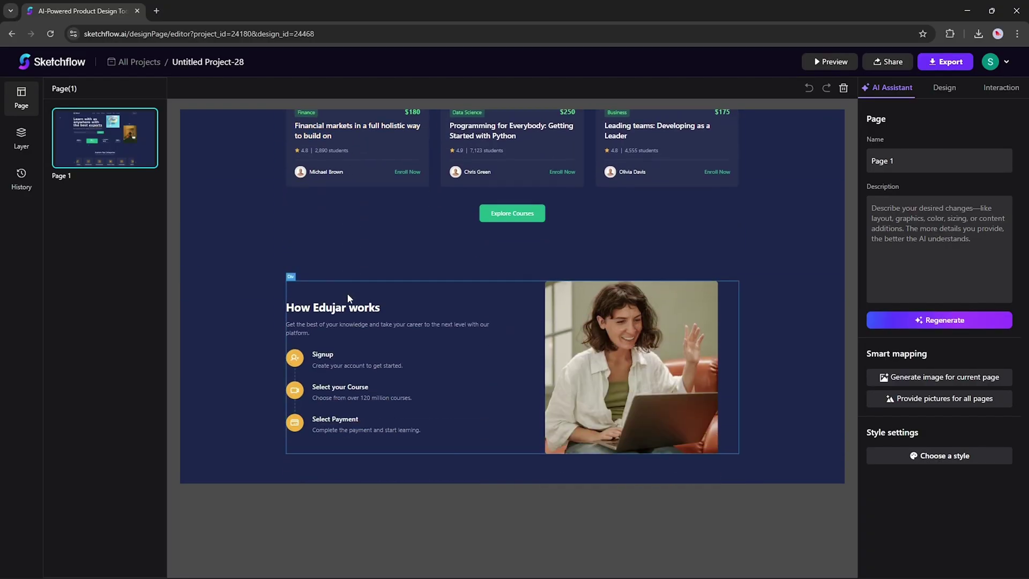
scroll(361, 324, "up", 8)
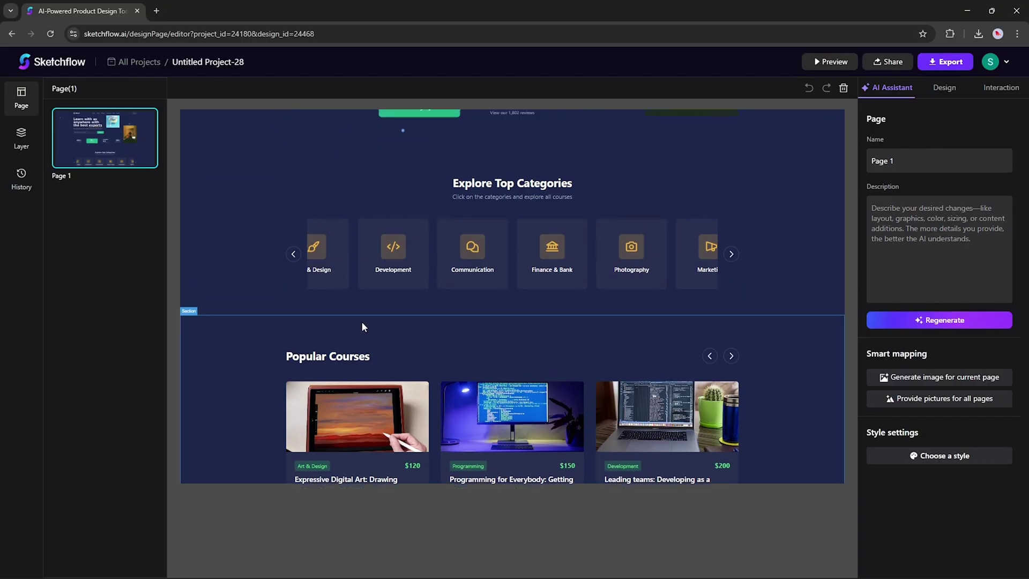
scroll(362, 325, "up", 2)
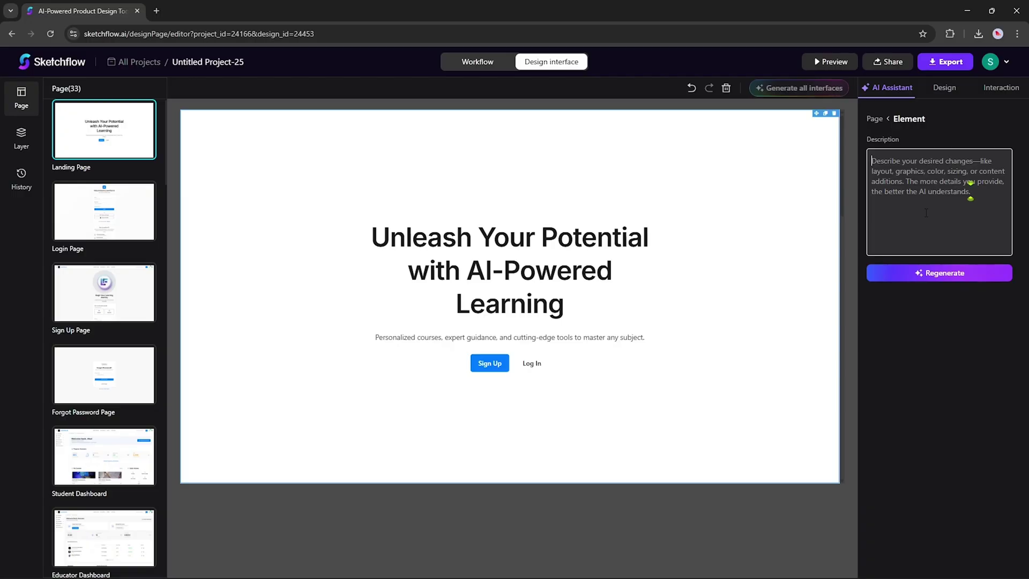
Regenerate the landing page with a modern colourful layout, then with a bolder, larger main title.
type("change the layout t")
type("o modern looking attractive anf colorfull")
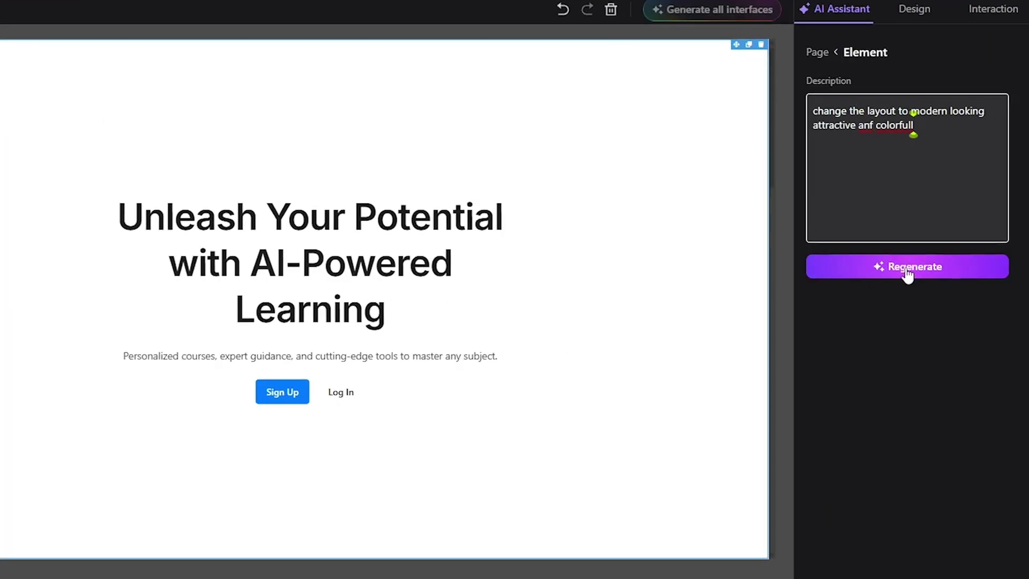
left_click(907, 268)
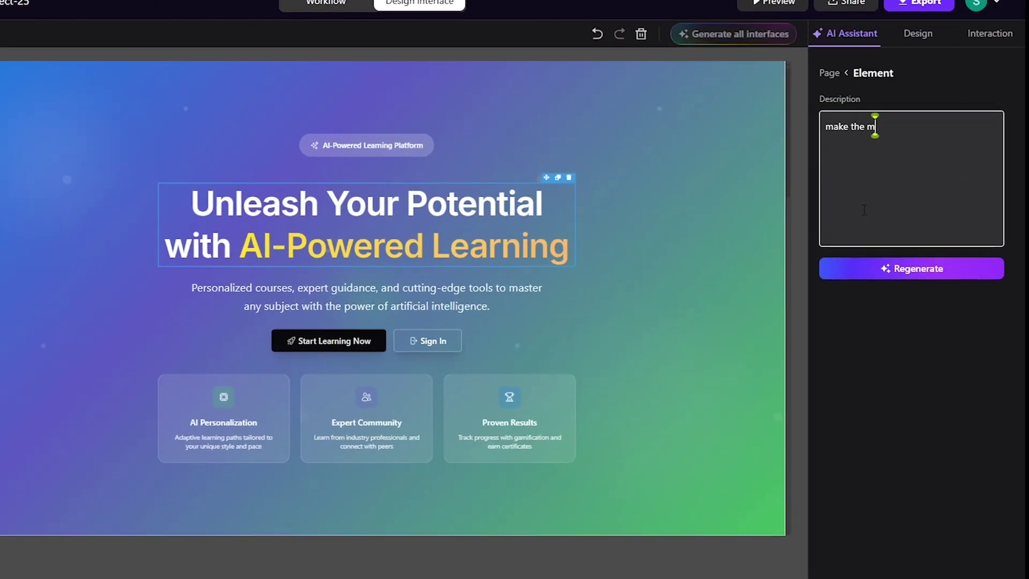
type("ain title more bold and increase the size b")
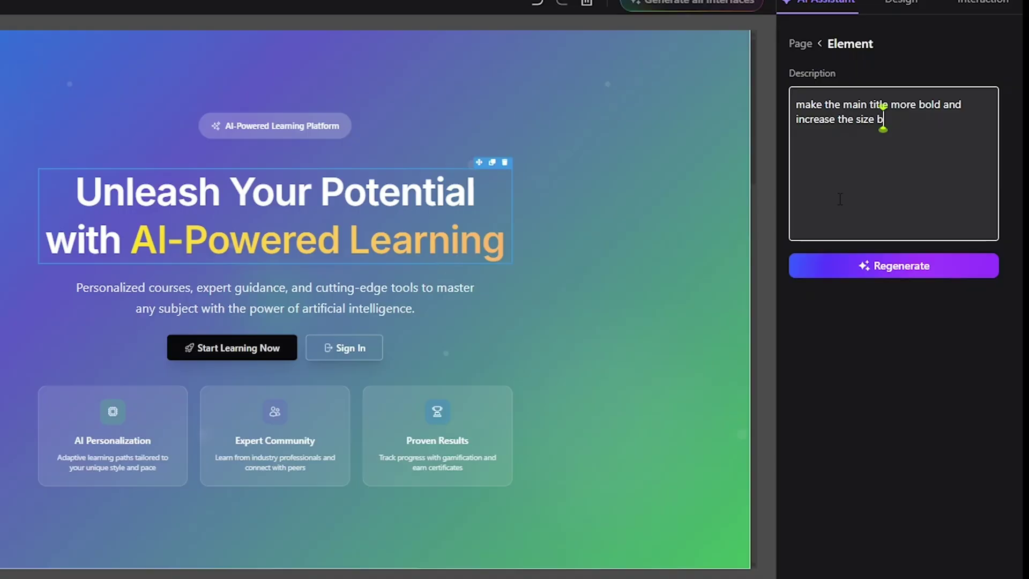
type("ent")
left_click(863, 269)
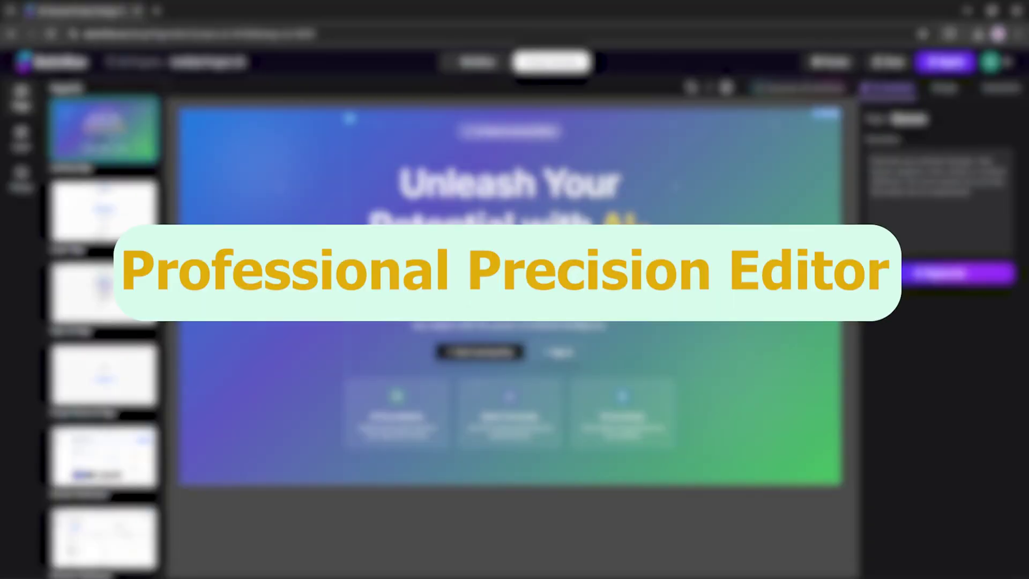
Expand the Landing Page's Body layer and select the footer Div and the three sections.
left_click(21, 144)
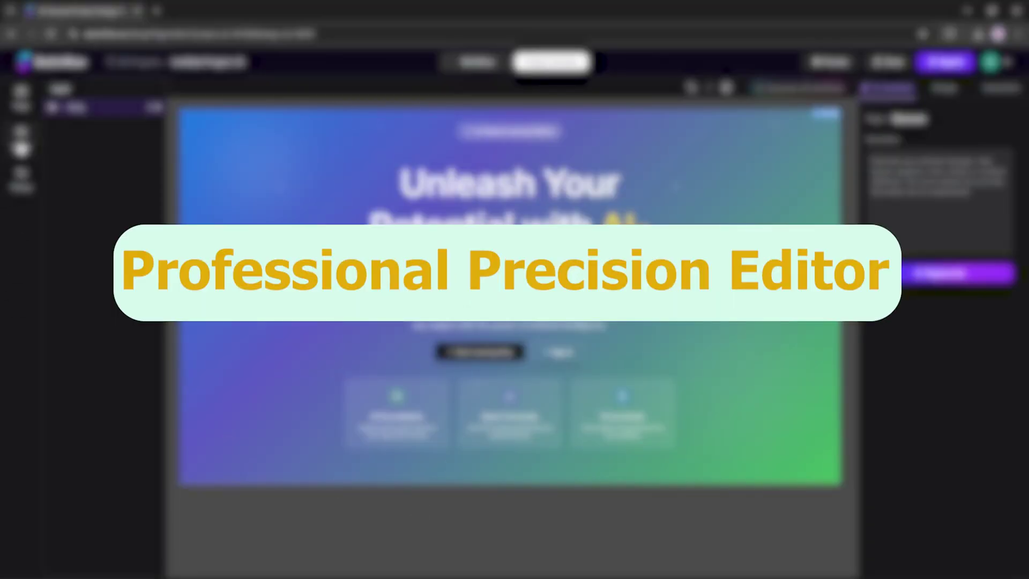
left_click(61, 109)
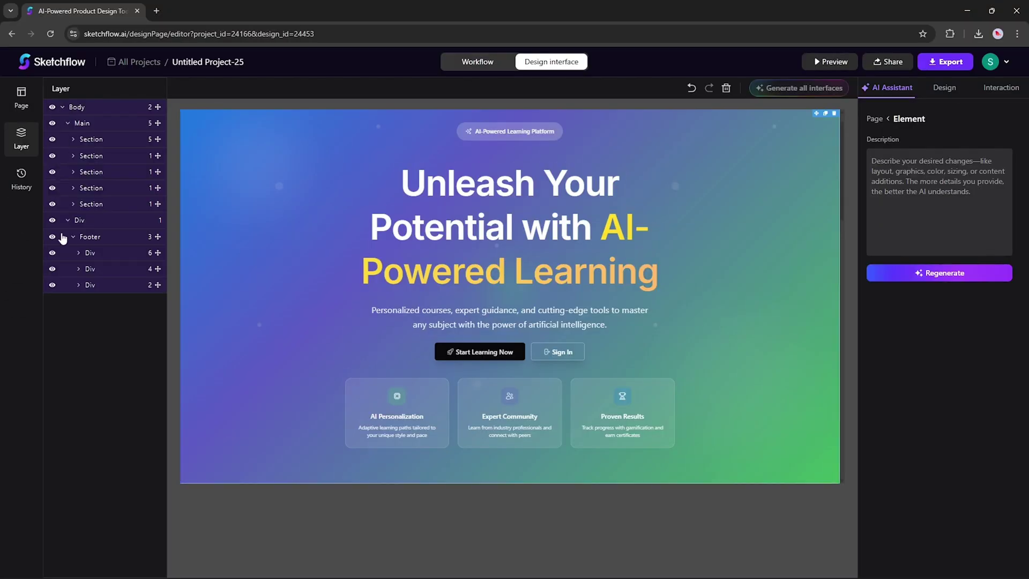
left_click(92, 253)
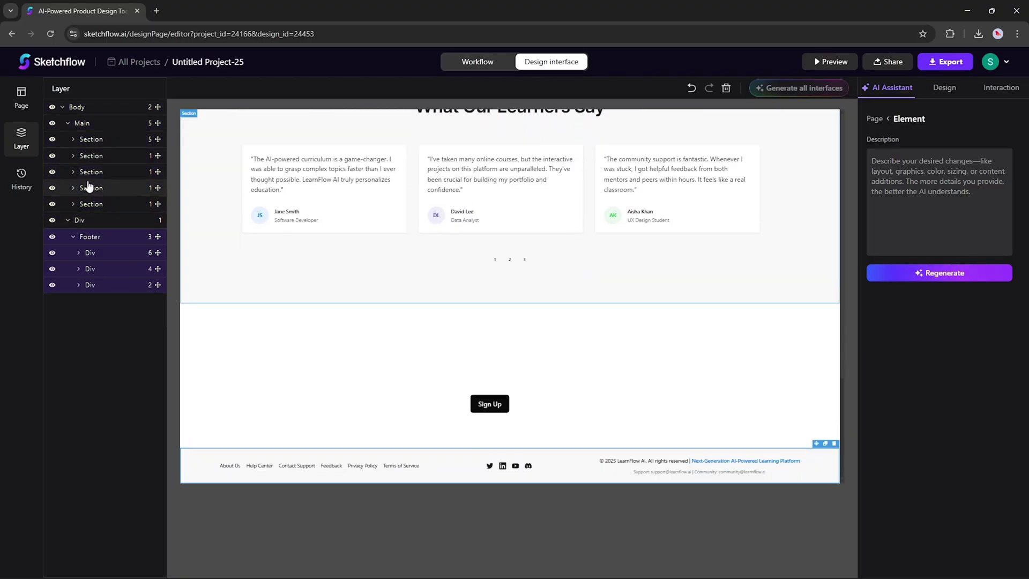
left_click(88, 172)
left_click(89, 159)
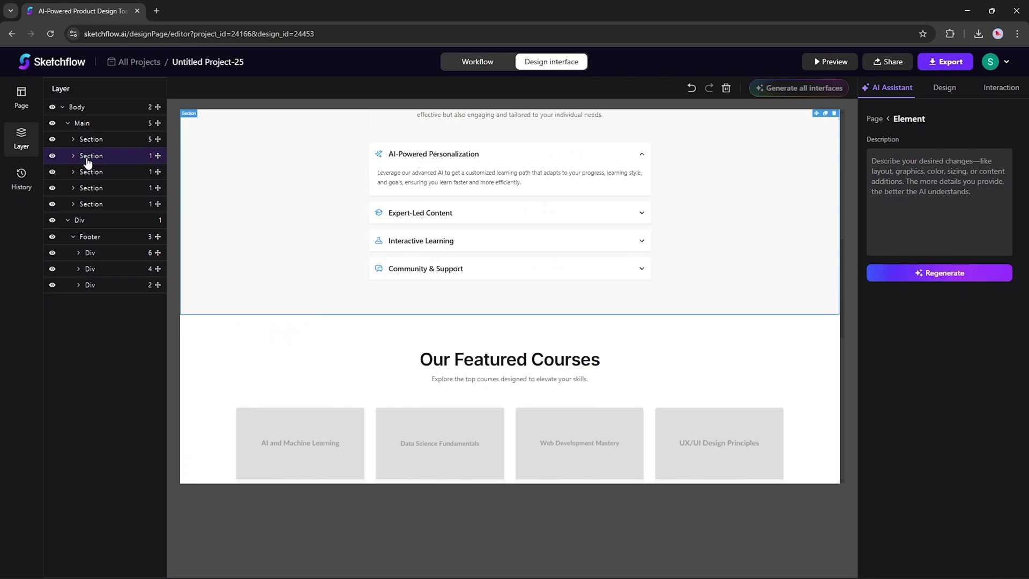
left_click(85, 140)
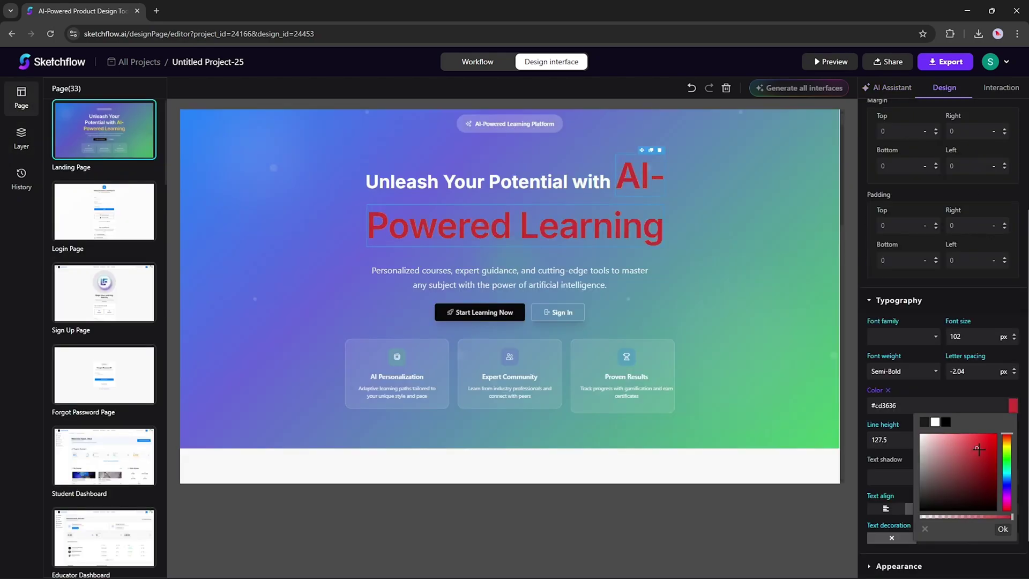
Set the AI-Powered Learning title to #f15252 and give the Proven Results card a dotted border.
left_click_drag(979, 449, 970, 437)
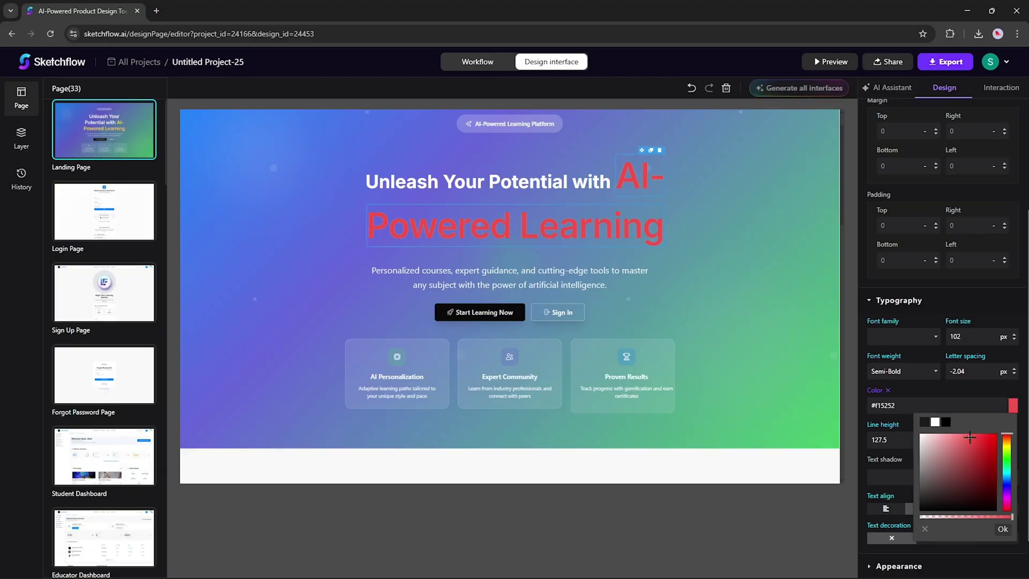
left_click(1002, 529)
left_click(903, 336)
left_click(911, 420)
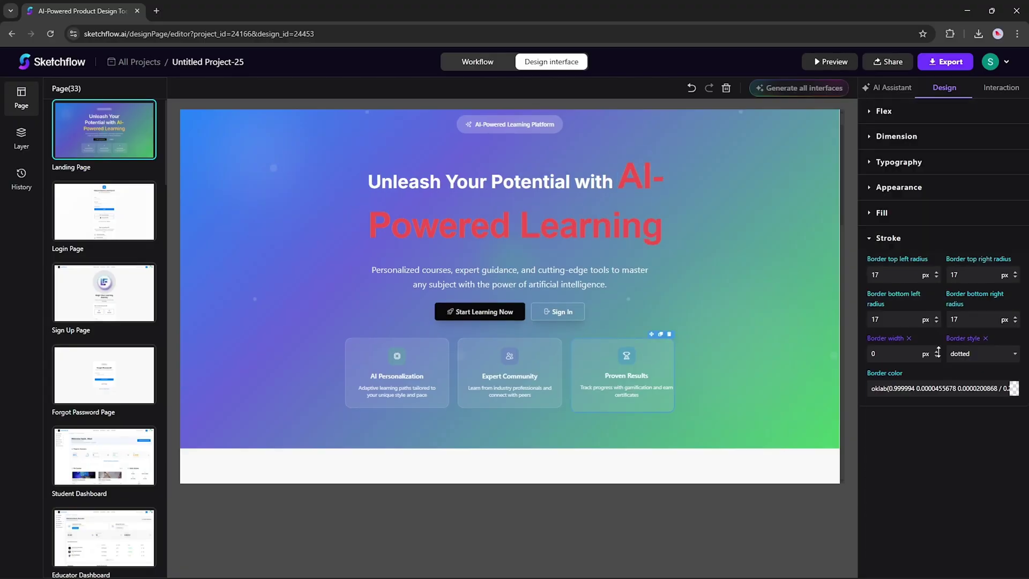
left_click(959, 353)
left_click(947, 433)
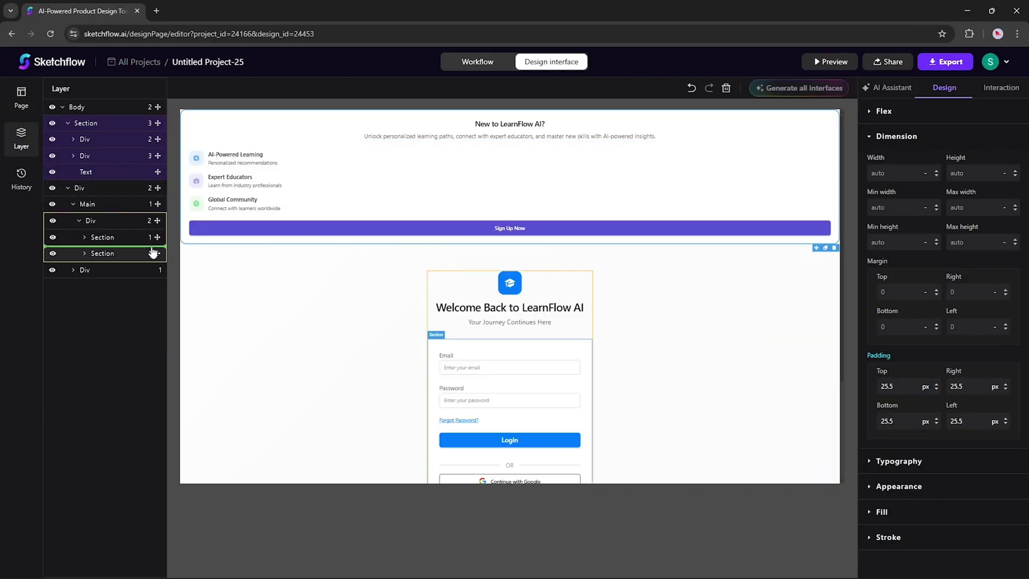
Reorder the login page's New to LearnFlow section and add a mountain-lake background to the Sign Up page.
left_click_drag(153, 252, 154, 262)
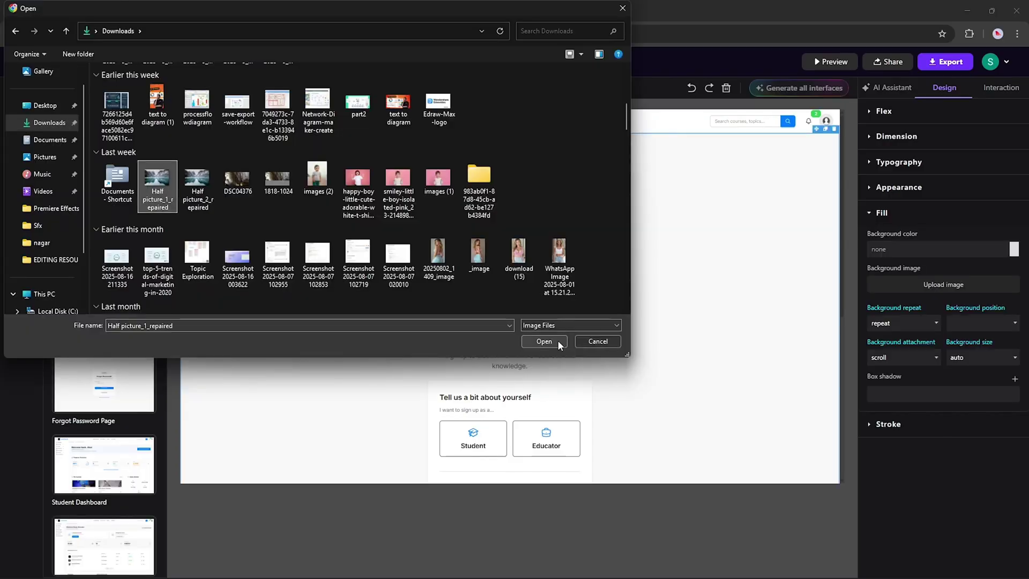
left_click(558, 339)
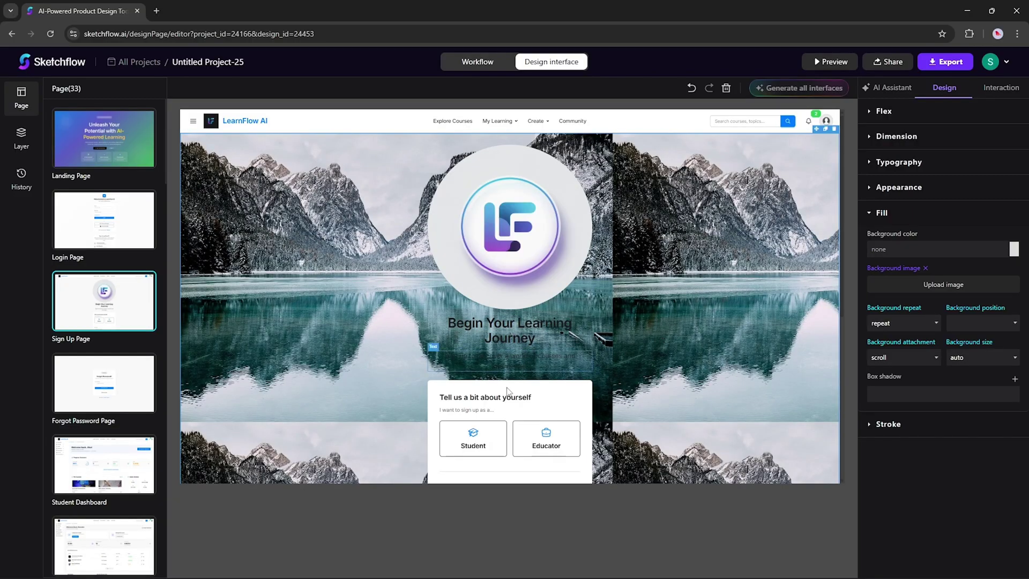
scroll(379, 352, "down", 5)
scroll(379, 352, "up", 4)
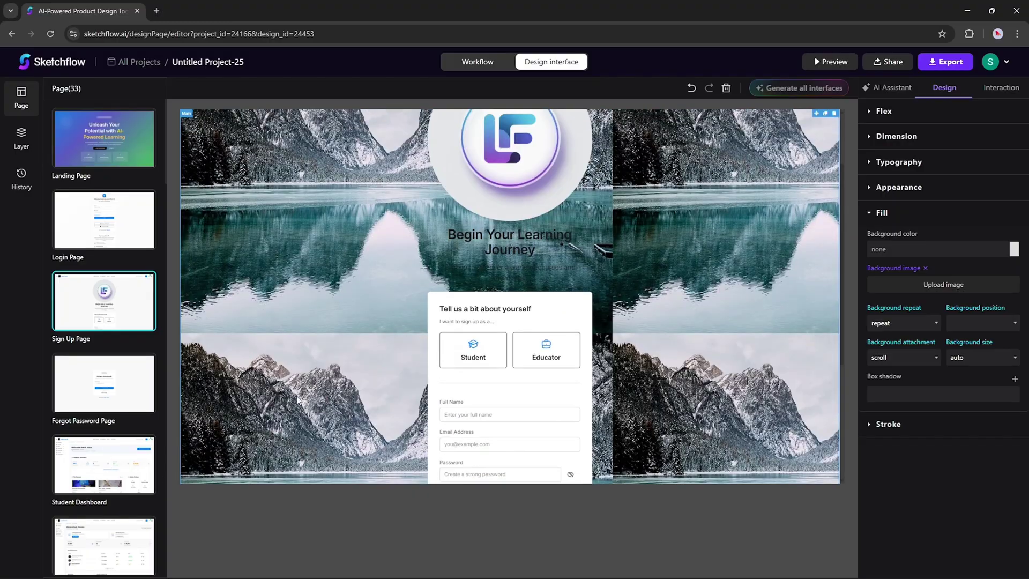
left_click(128, 520)
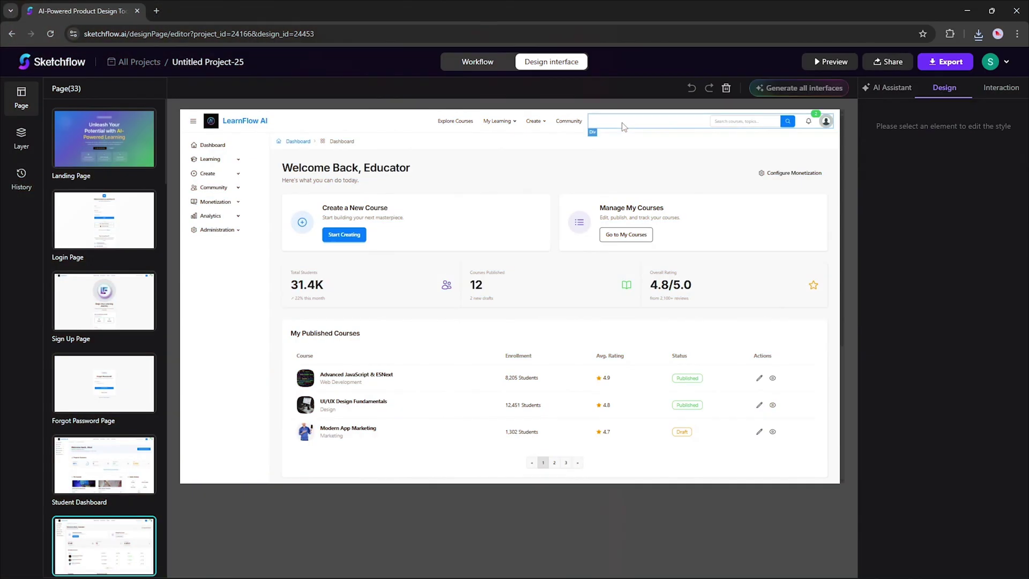
left_click(828, 63)
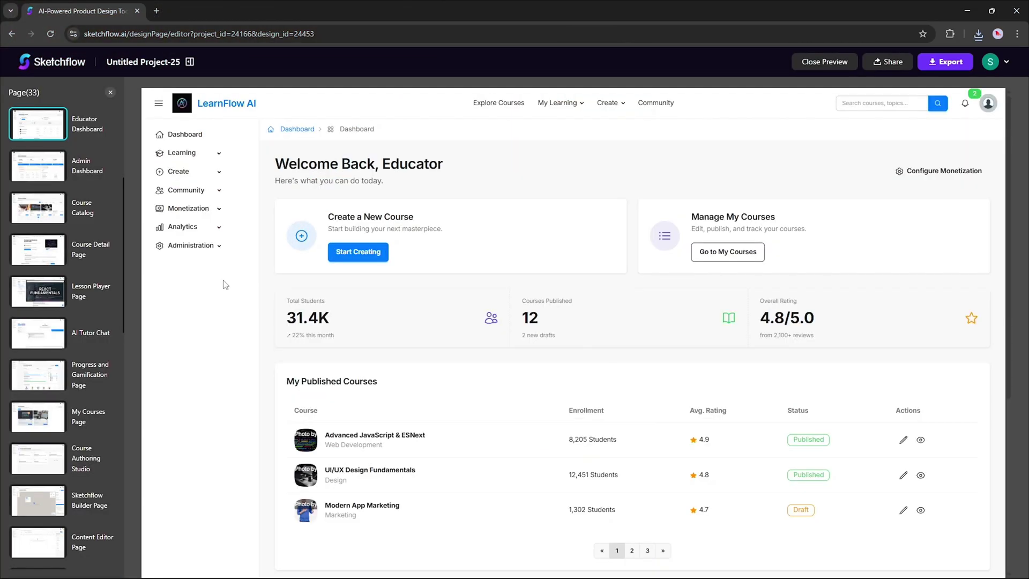
scroll(47, 268, "down", 4)
left_click(48, 269)
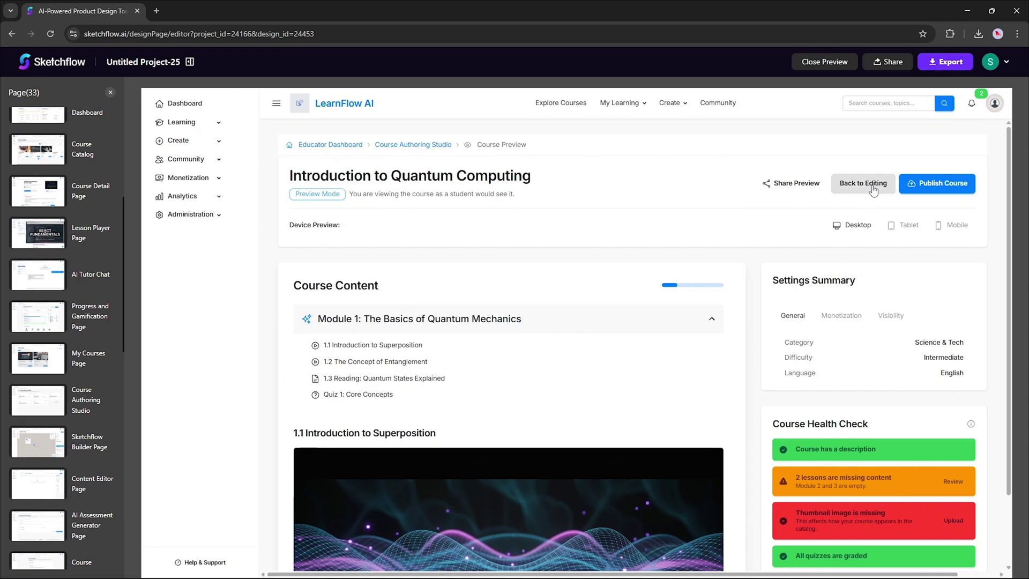
left_click(938, 185)
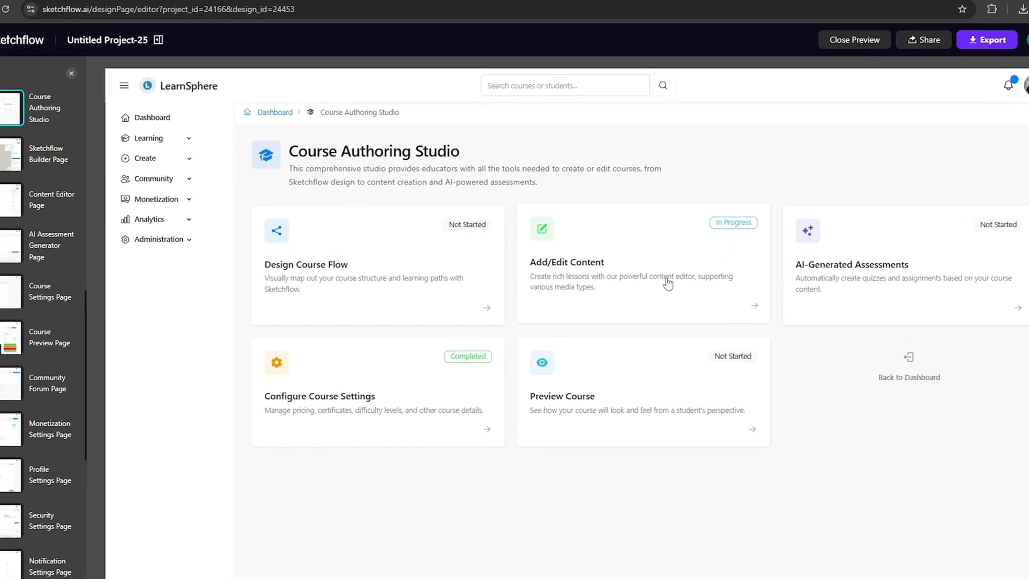
left_click(678, 243)
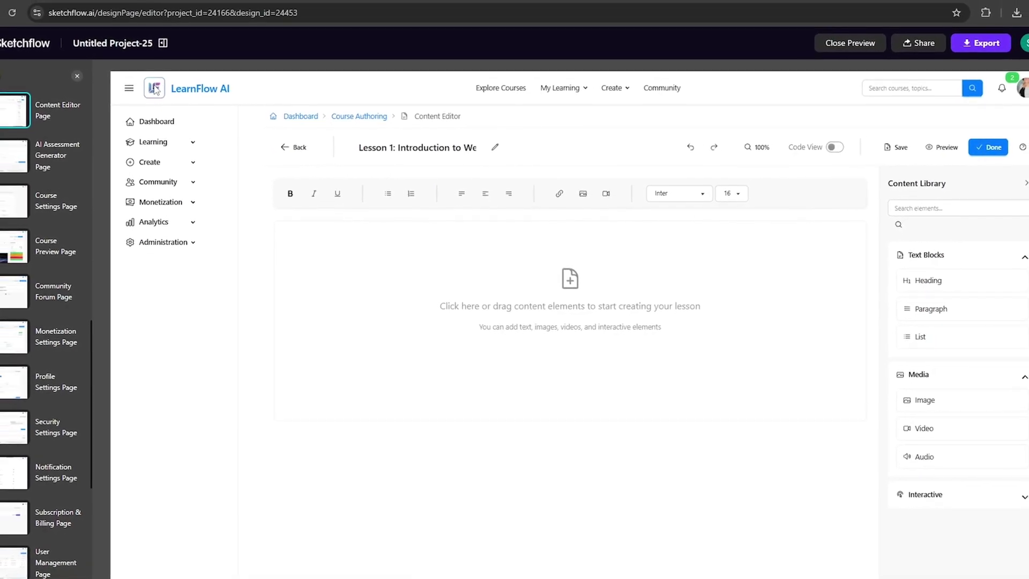
left_click(161, 126)
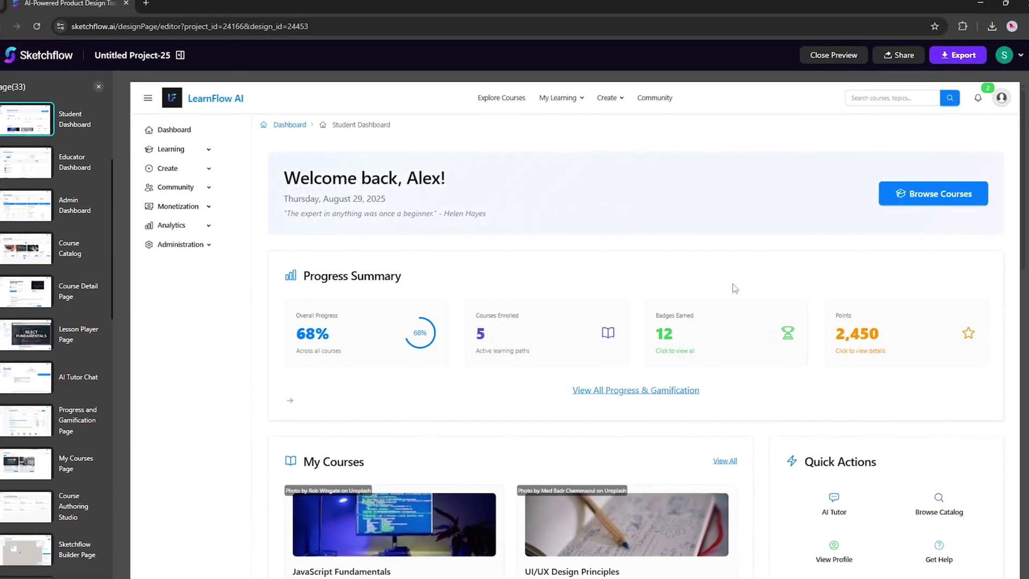
scroll(465, 301, "down", 8)
scroll(464, 301, "down", 7)
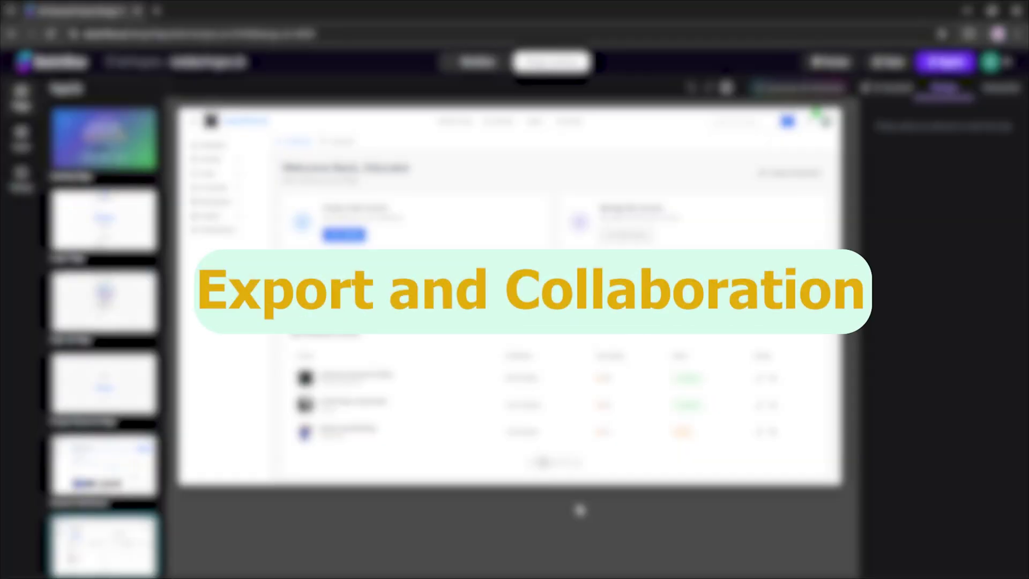
Export the design as a Sketch file and copy a share link with import enabled.
left_click(936, 64)
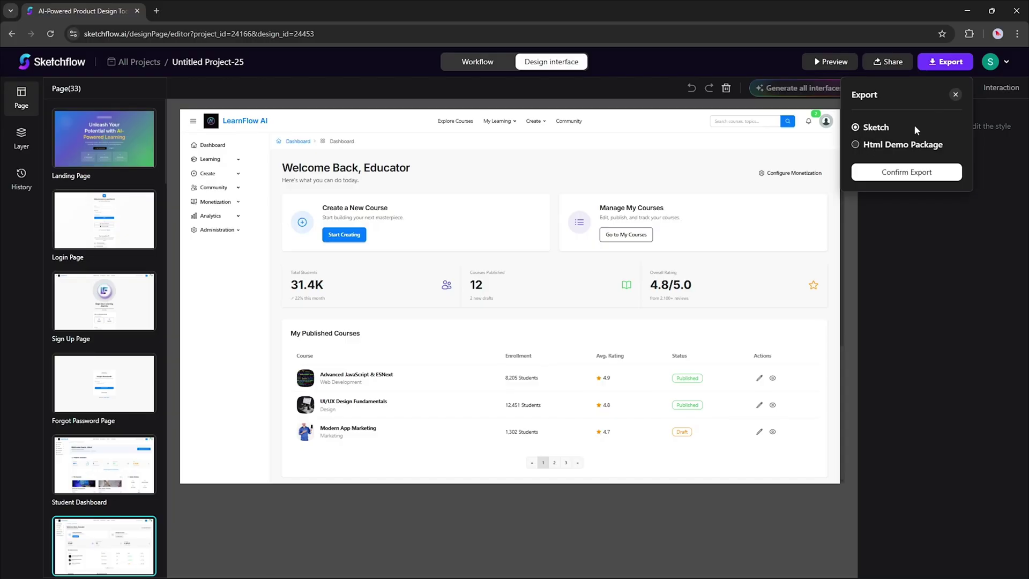
left_click(915, 170)
left_click(877, 63)
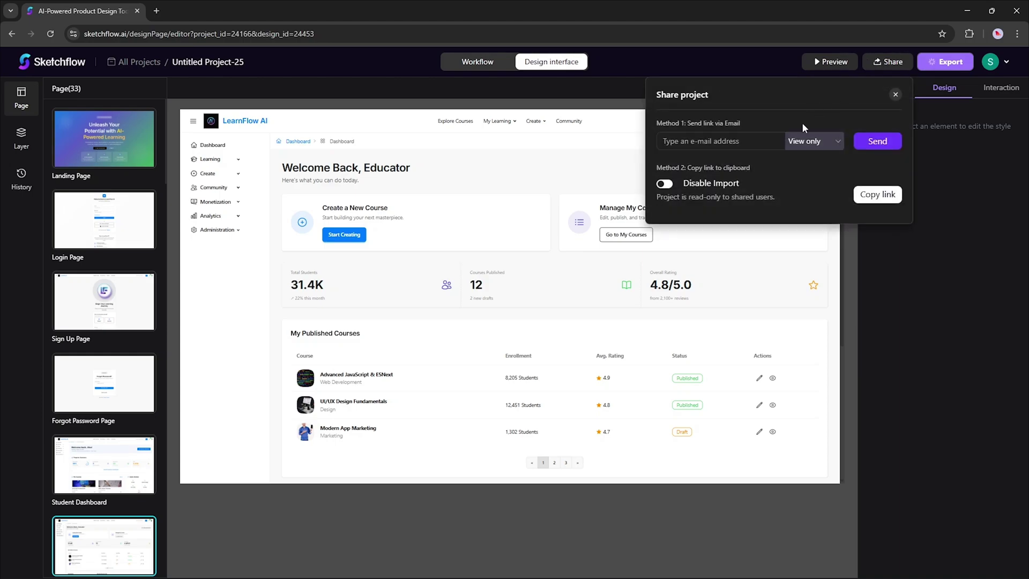
left_click(805, 143)
left_click(820, 201)
left_click(666, 185)
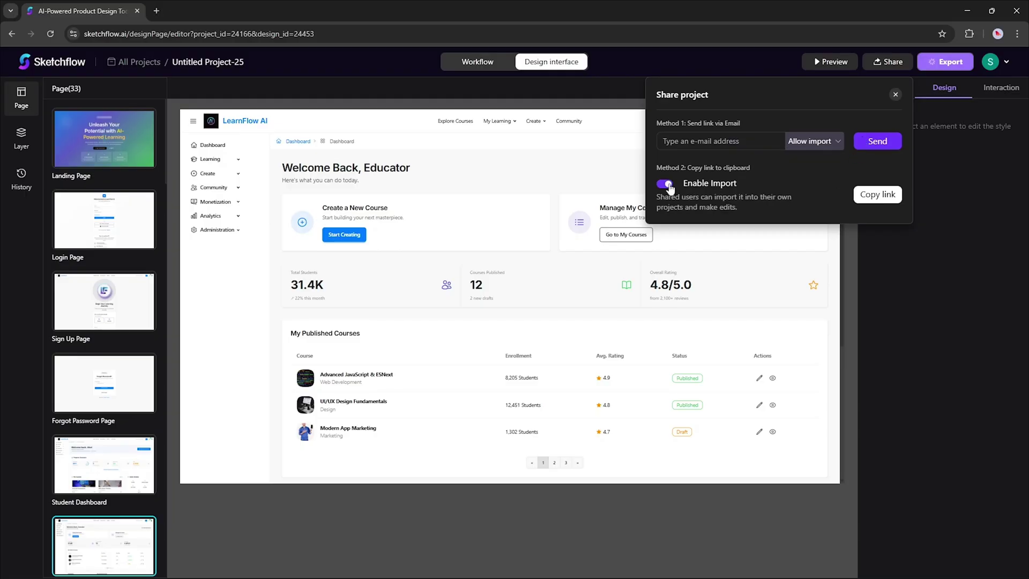
left_click(861, 197)
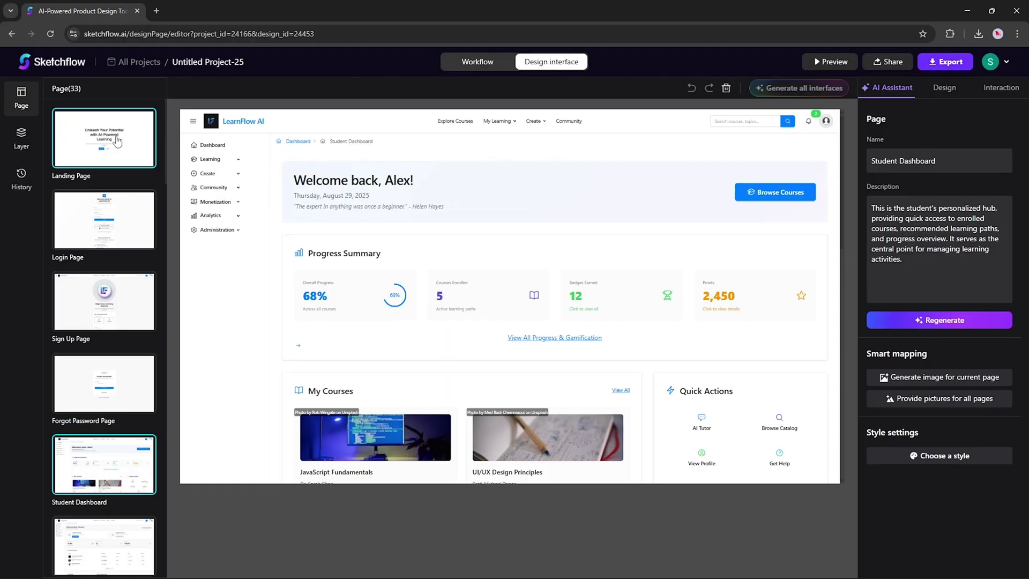
Open the Landing, Login, Sign Up, Forgot Password, Student, Educator and Admin Dashboard pages in turn.
left_click(118, 141)
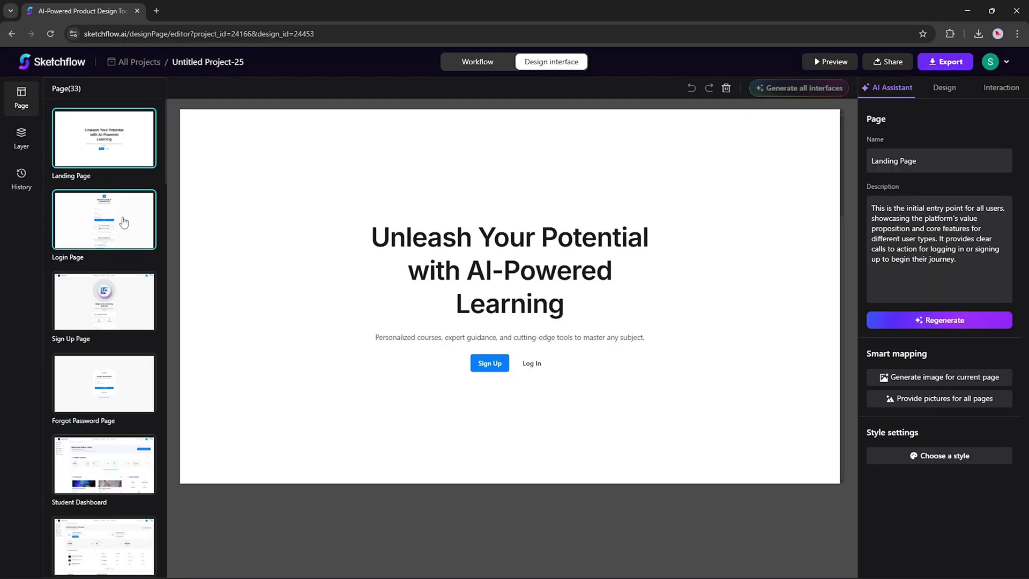
left_click(124, 222)
left_click(126, 300)
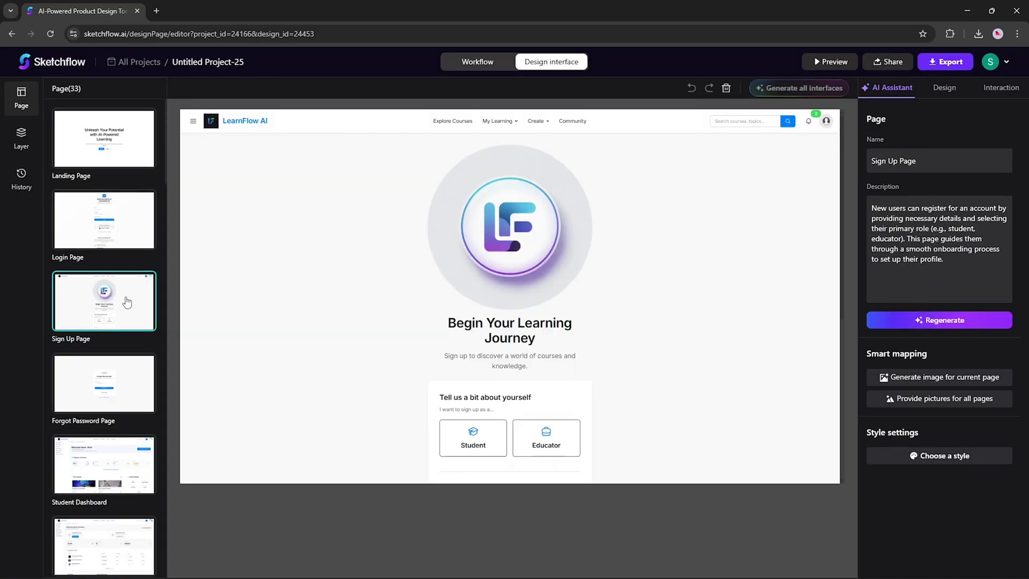
left_click(117, 383)
left_click(117, 441)
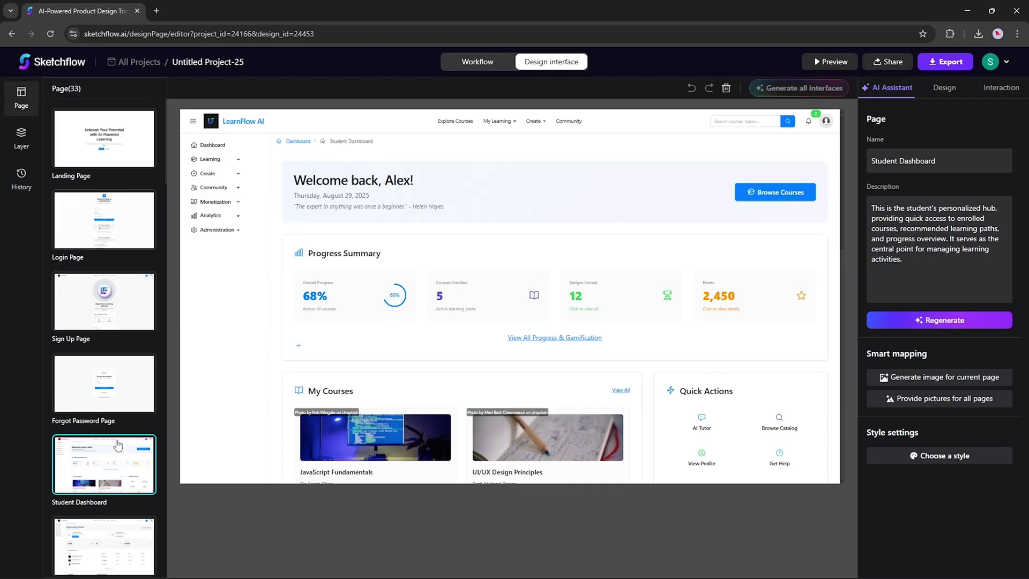
scroll(118, 445, "down", 2)
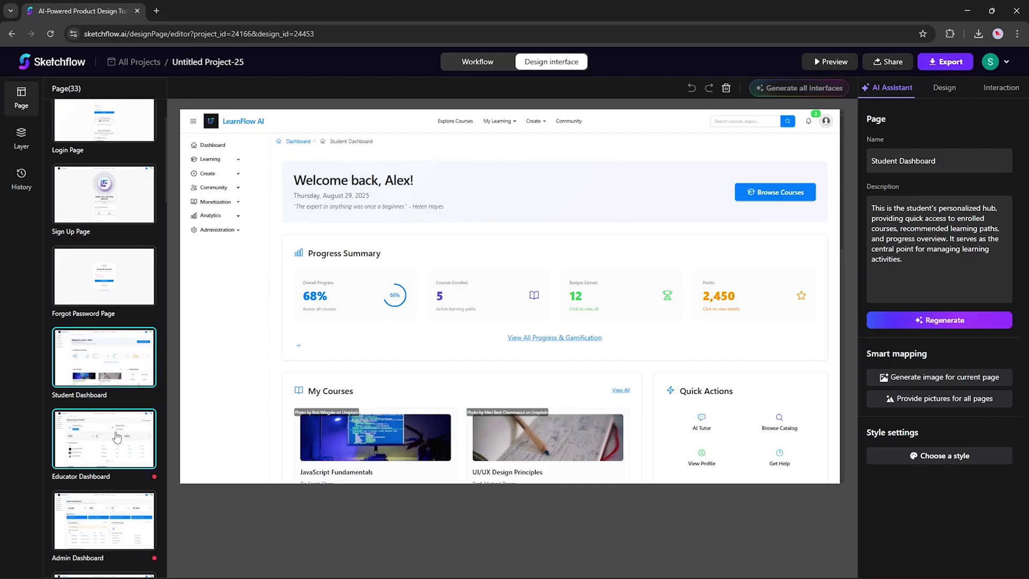
left_click(117, 437)
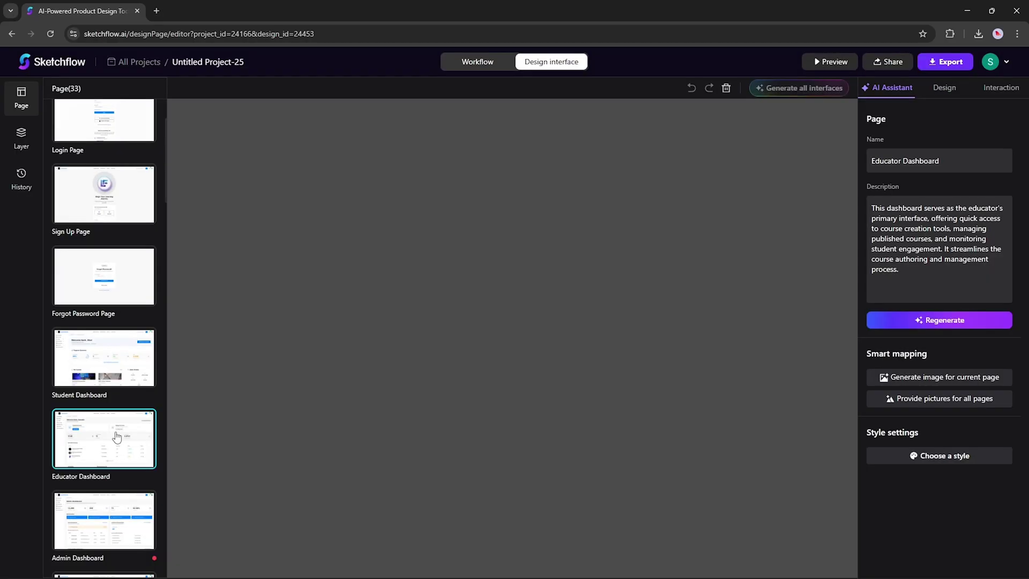
scroll(116, 445, "down", 2)
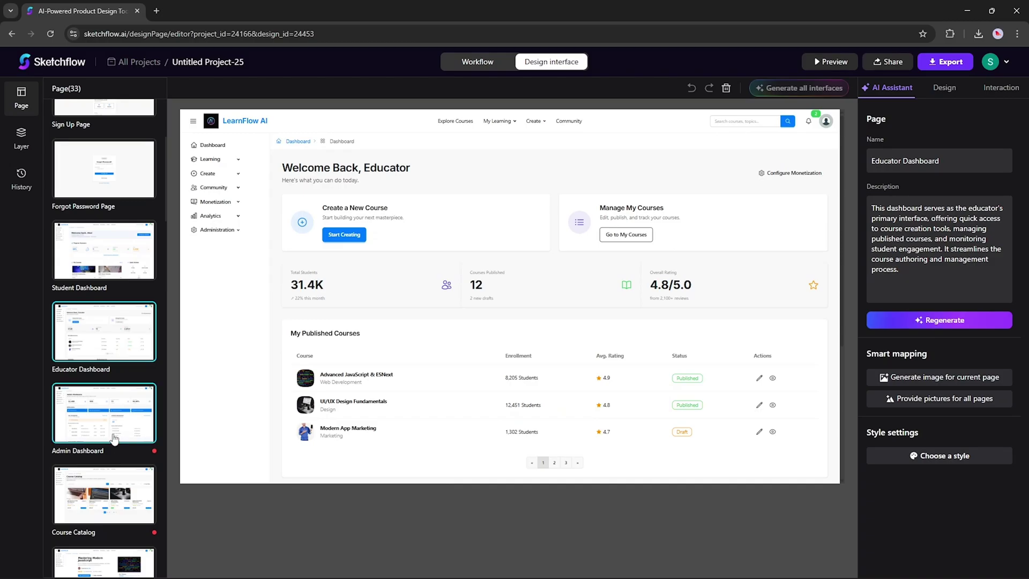
left_click(113, 438)
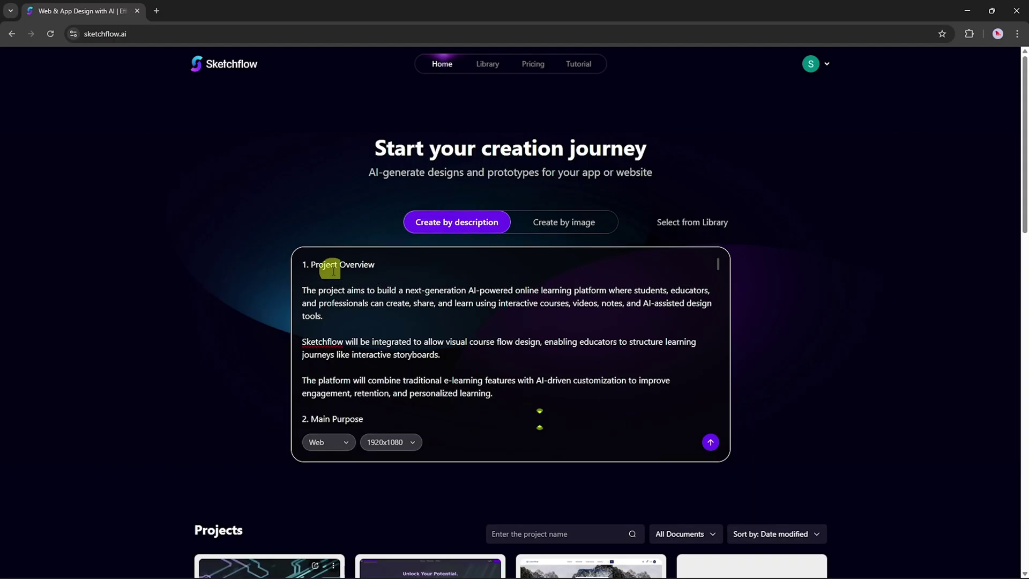
Scroll the page list and open the Course Catalog, then the Course Detail Page design.
scroll(343, 274, "down", 6)
scroll(386, 375, "down", 15)
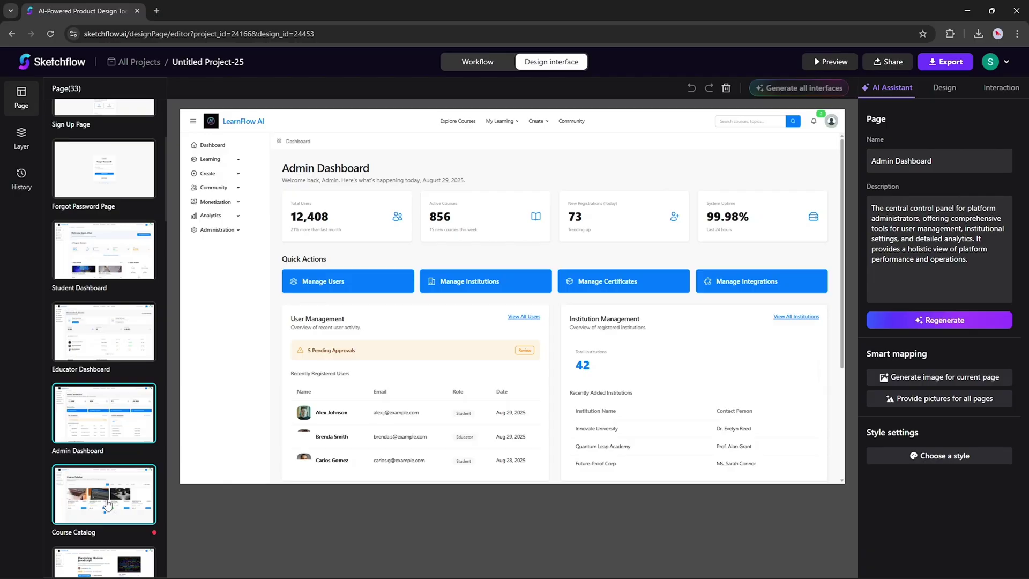
left_click(108, 504)
scroll(108, 507, "down", 1)
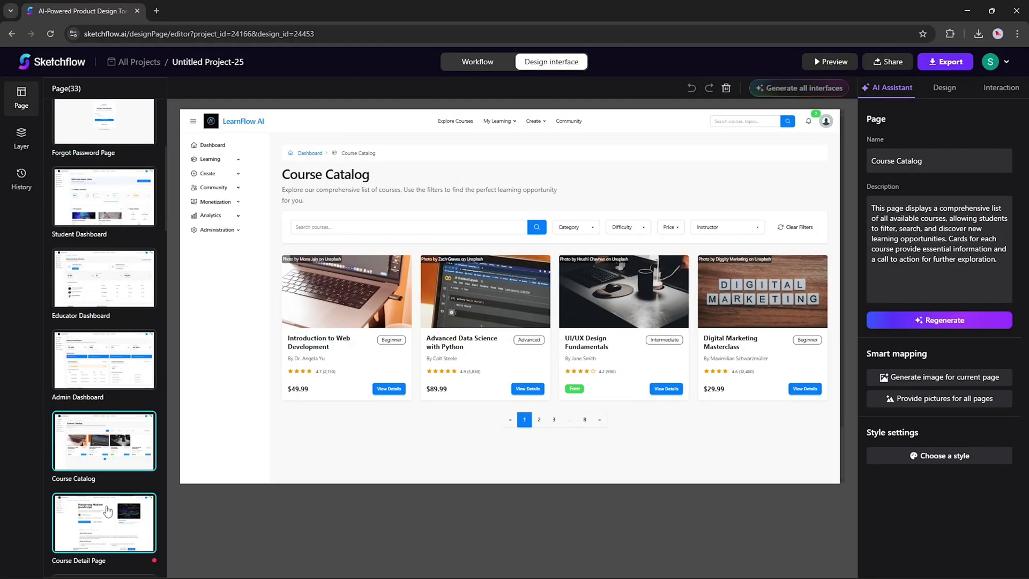
left_click(107, 510)
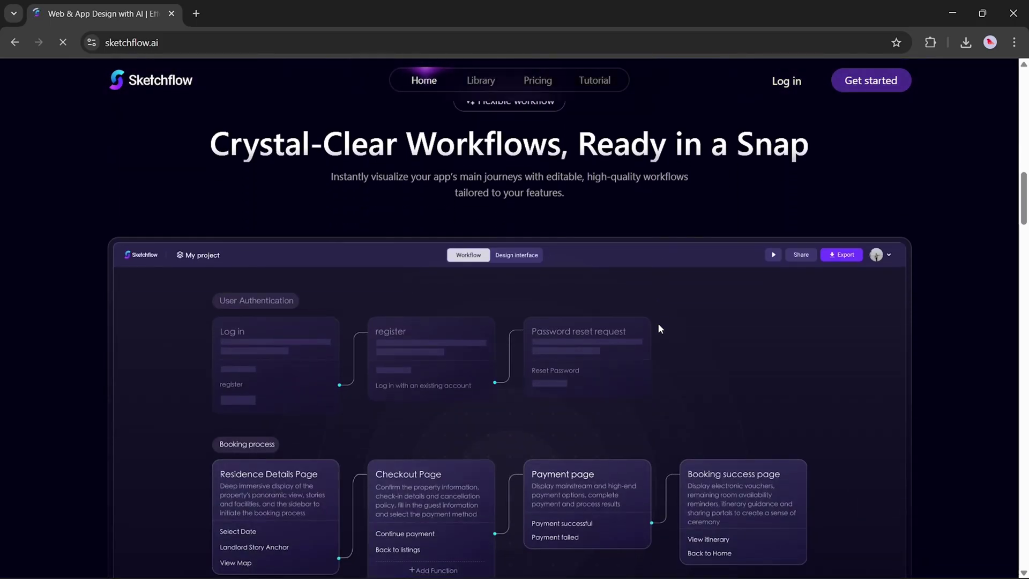
scroll(659, 325, "down", 3)
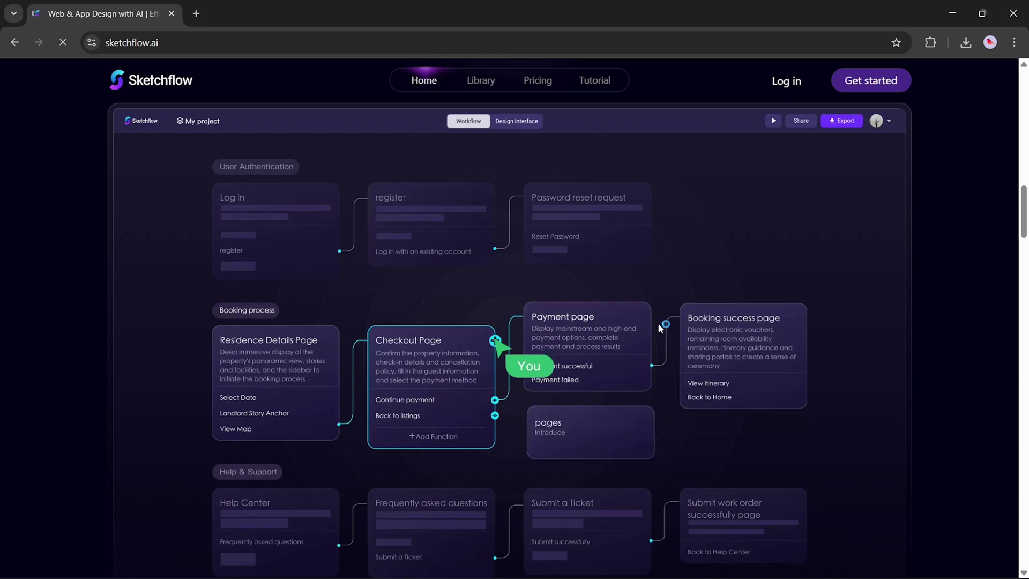
Scroll the sketchflow.ai home page past the workflow demo to the 'Supercharge Your Product Design Journey' section.
scroll(658, 323, "down", 1)
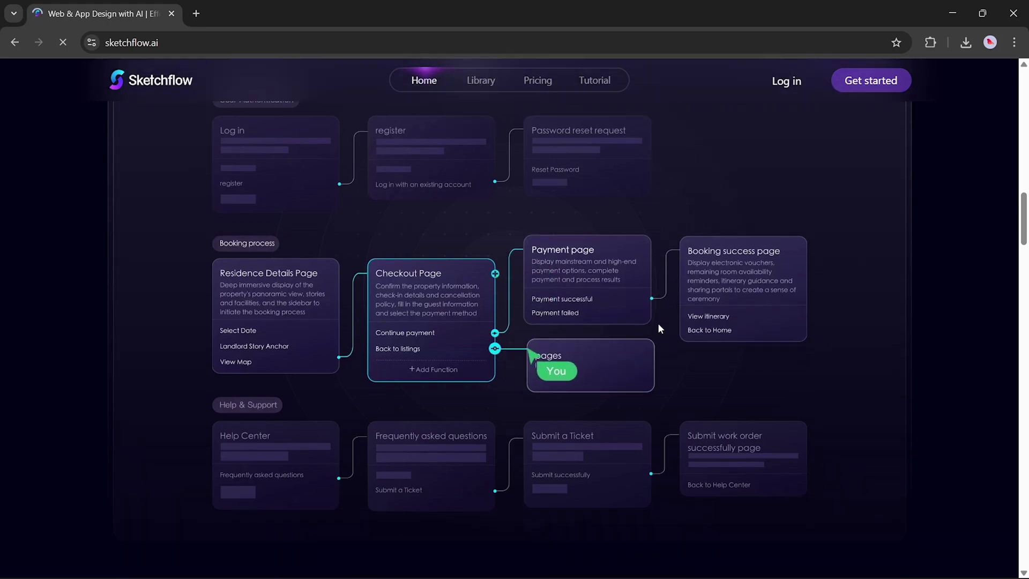
scroll(658, 322, "up", 1)
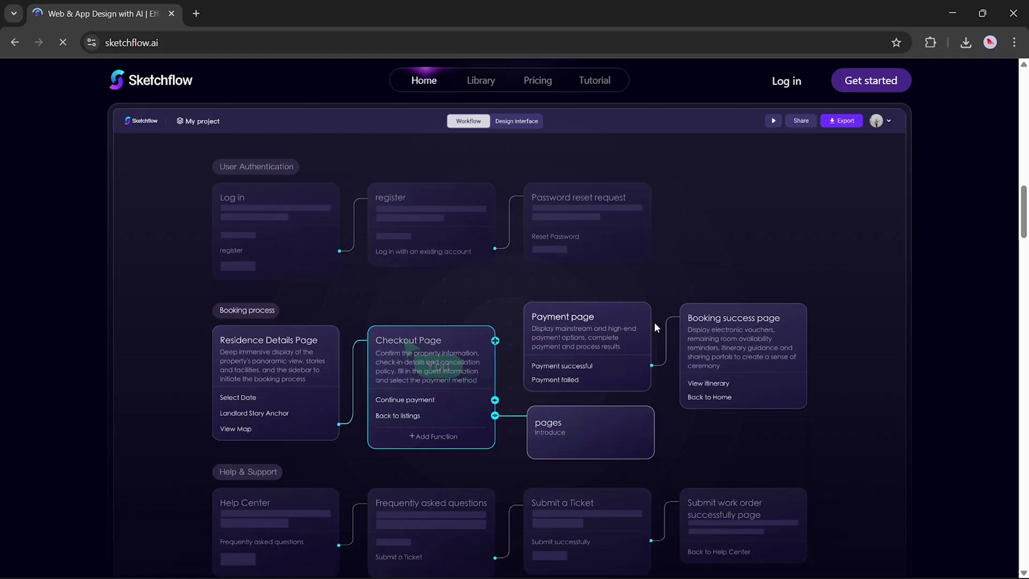
scroll(655, 325, "down", 10)
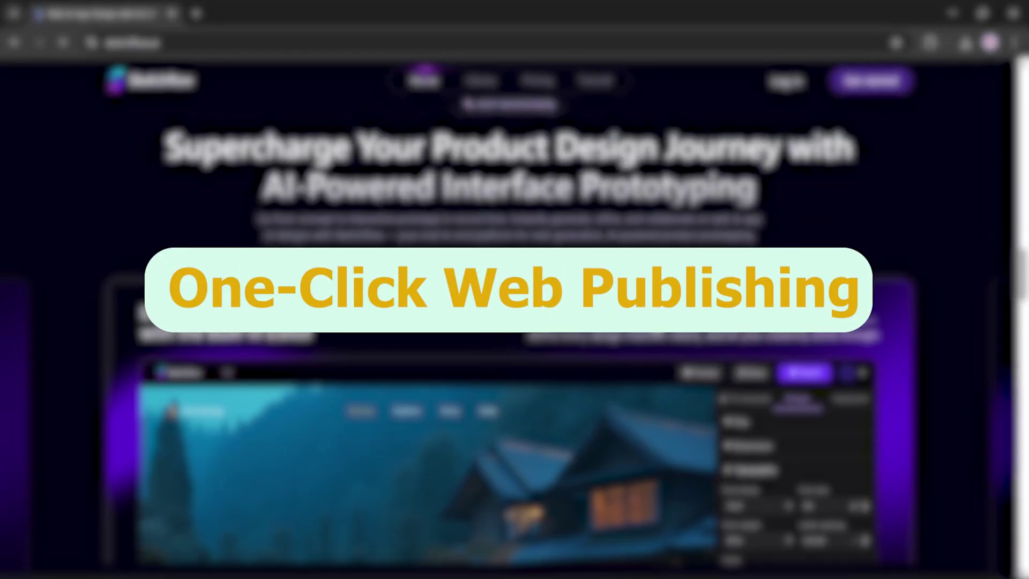
Scroll to the feature carousel showing the 'Edit Precisely with the Built-in Editor' slide.
scroll(654, 322, "down", 3)
scroll(515, 322, "down", 1)
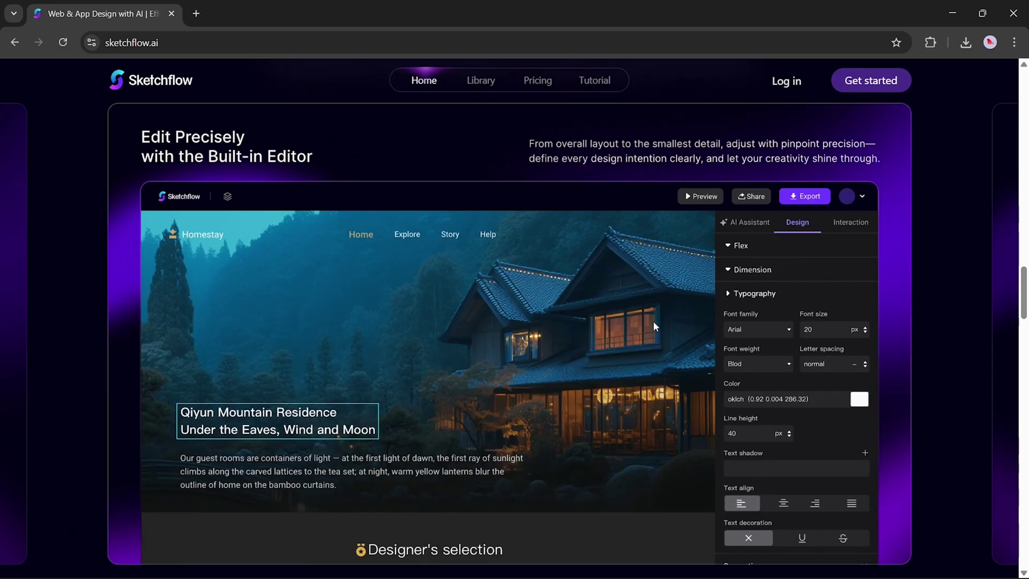
Scroll down to the 'Two Ways to Create, Twice the Fun with AI' Blueprint and SnapDesign cards.
scroll(653, 321, "down", 5)
scroll(655, 325, "down", 5)
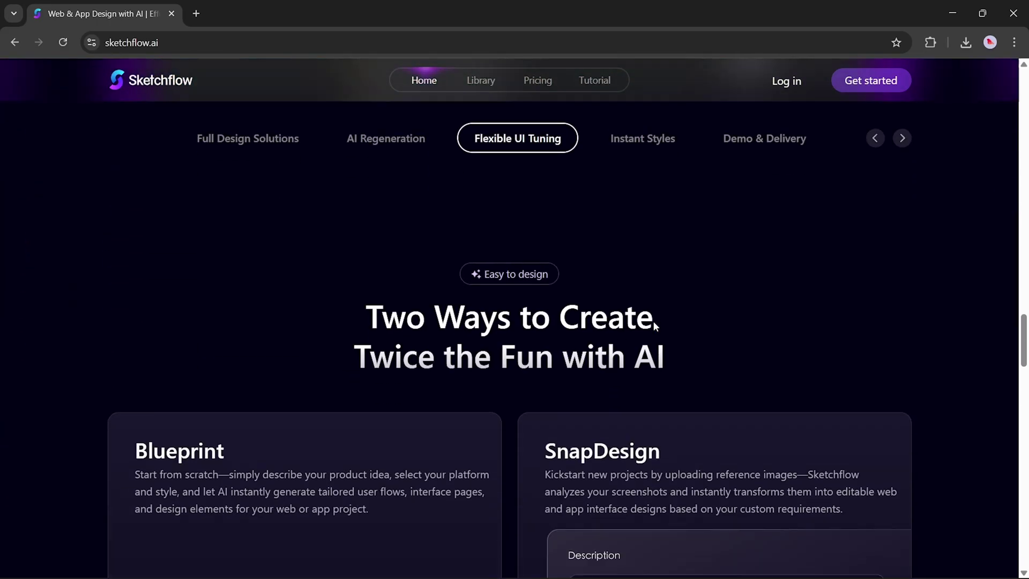